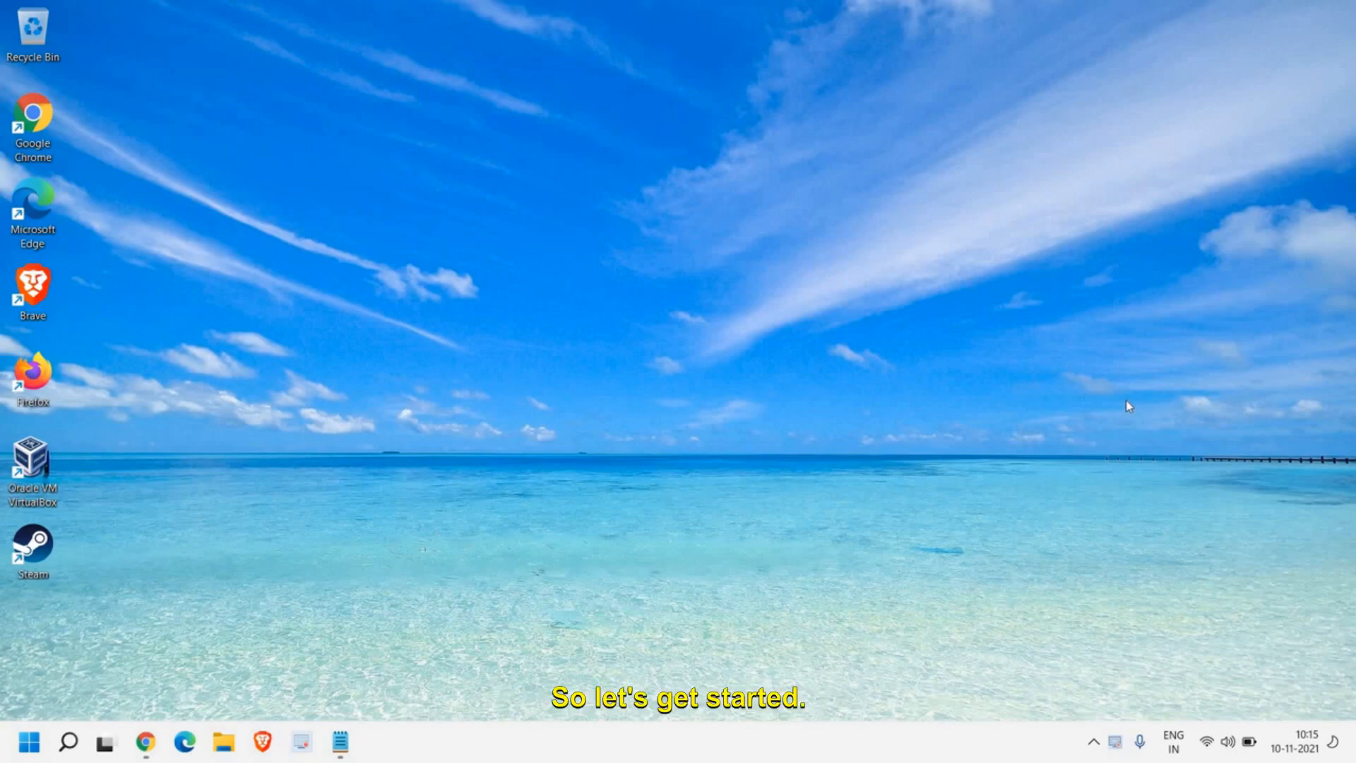
Step: Open the Startup apps page in the Apps section of Windows Settings
{"action": "right_click", "coordinate": [29, 742]}
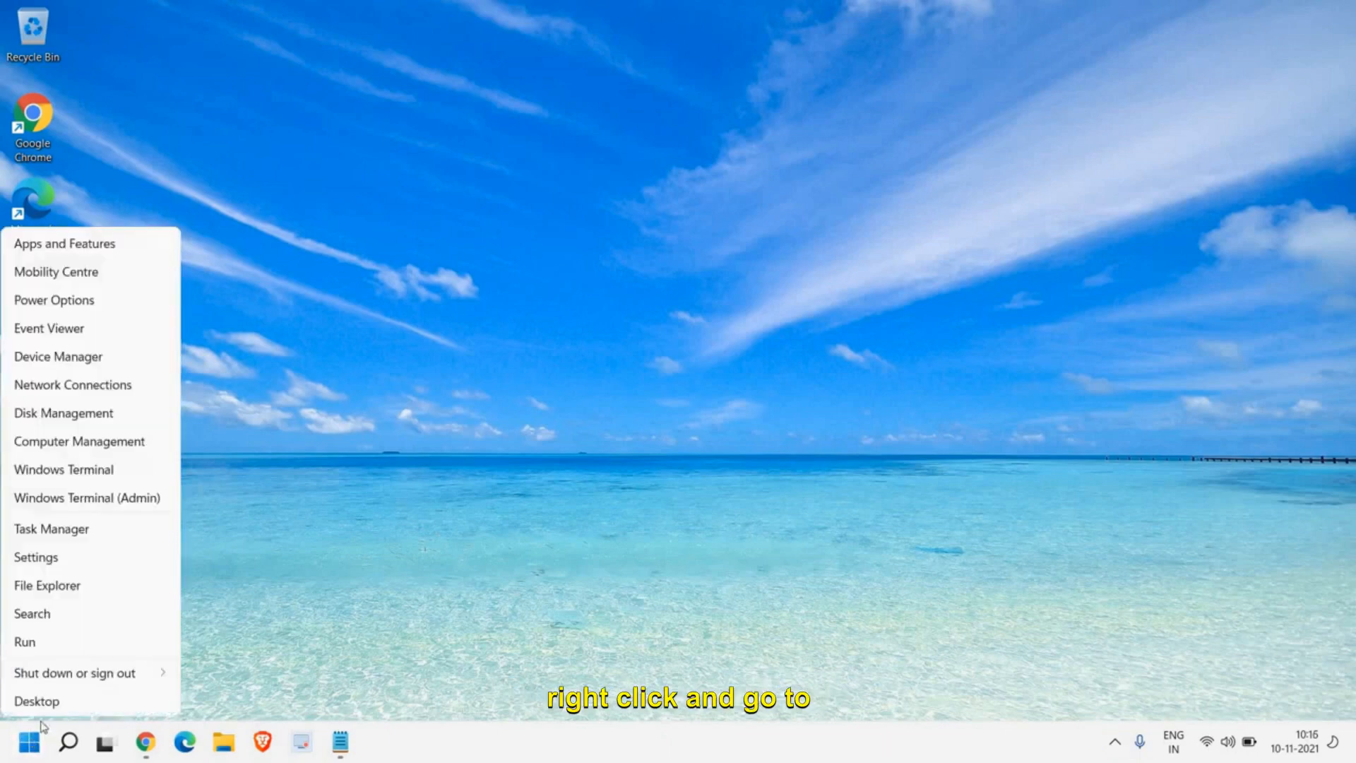
{"action": "left_click", "coordinate": [69, 563]}
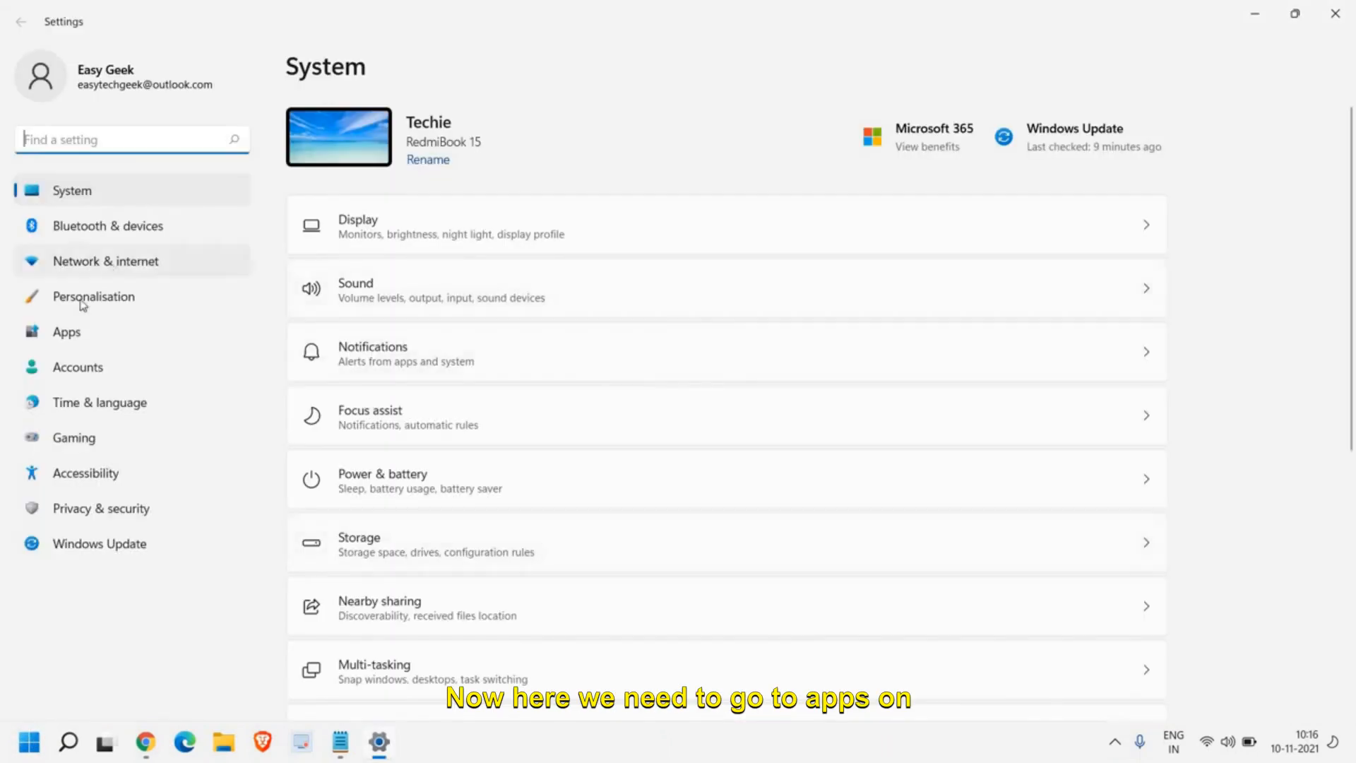
{"action": "left_click", "coordinate": [66, 342]}
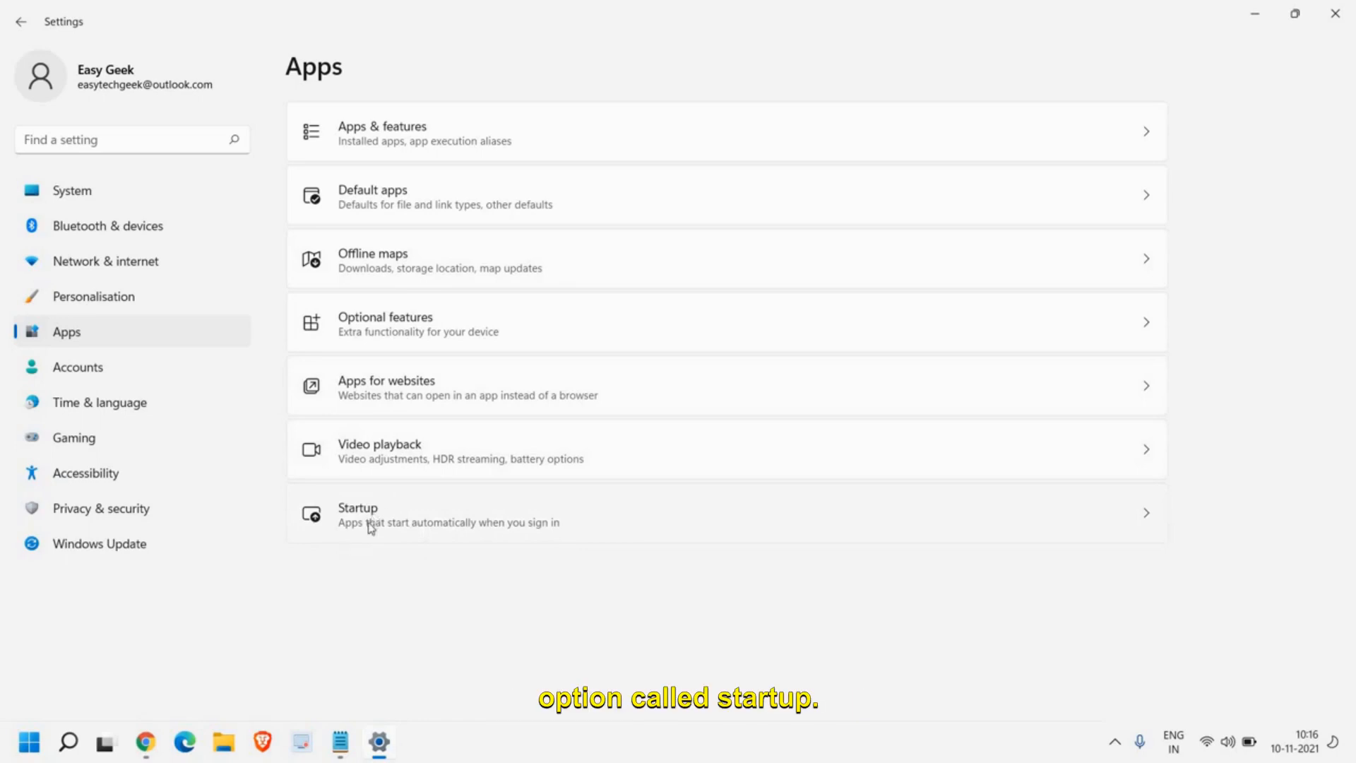
{"action": "left_click", "coordinate": [391, 530]}
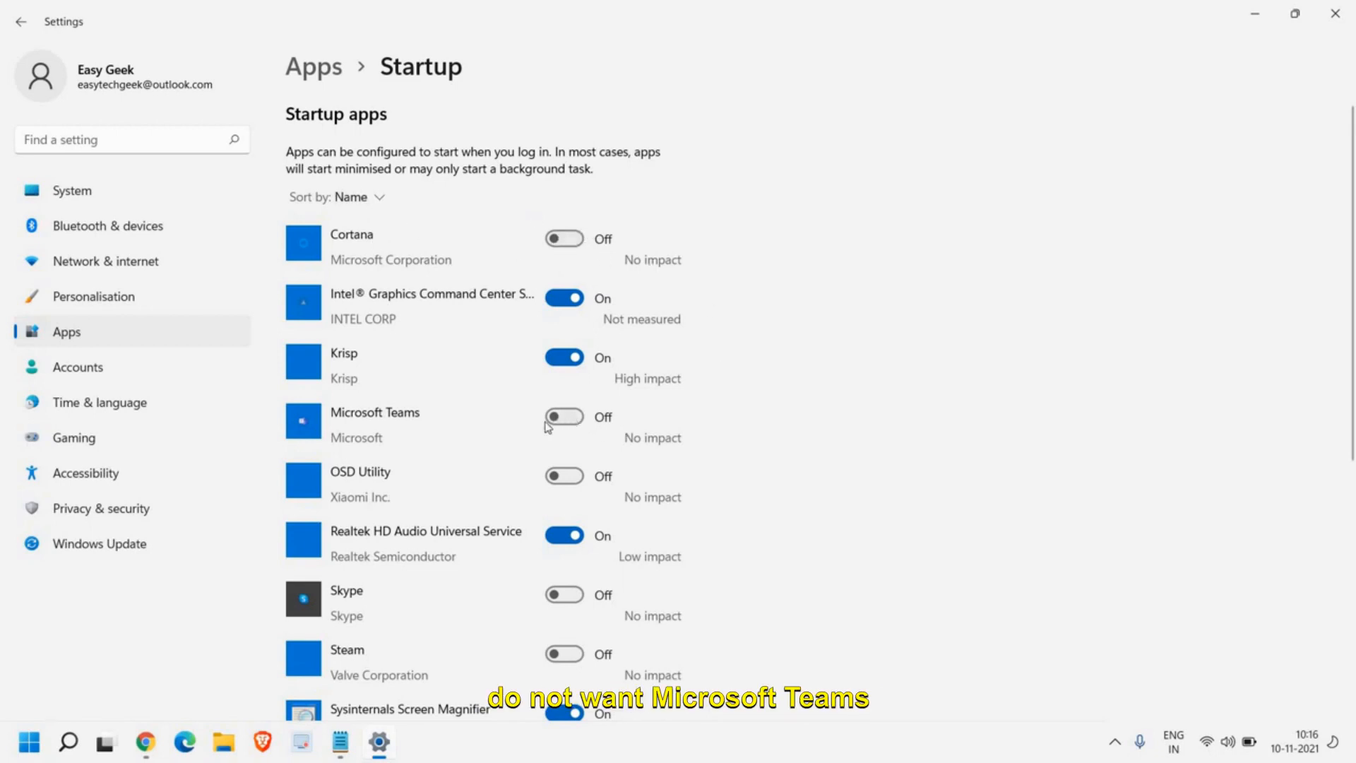
Step: Review which applications are allowed to start at sign-in, then close Settings
{"action": "scroll", "coordinate": [551, 476], "scroll_direction": "down", "scroll_amount": 5}
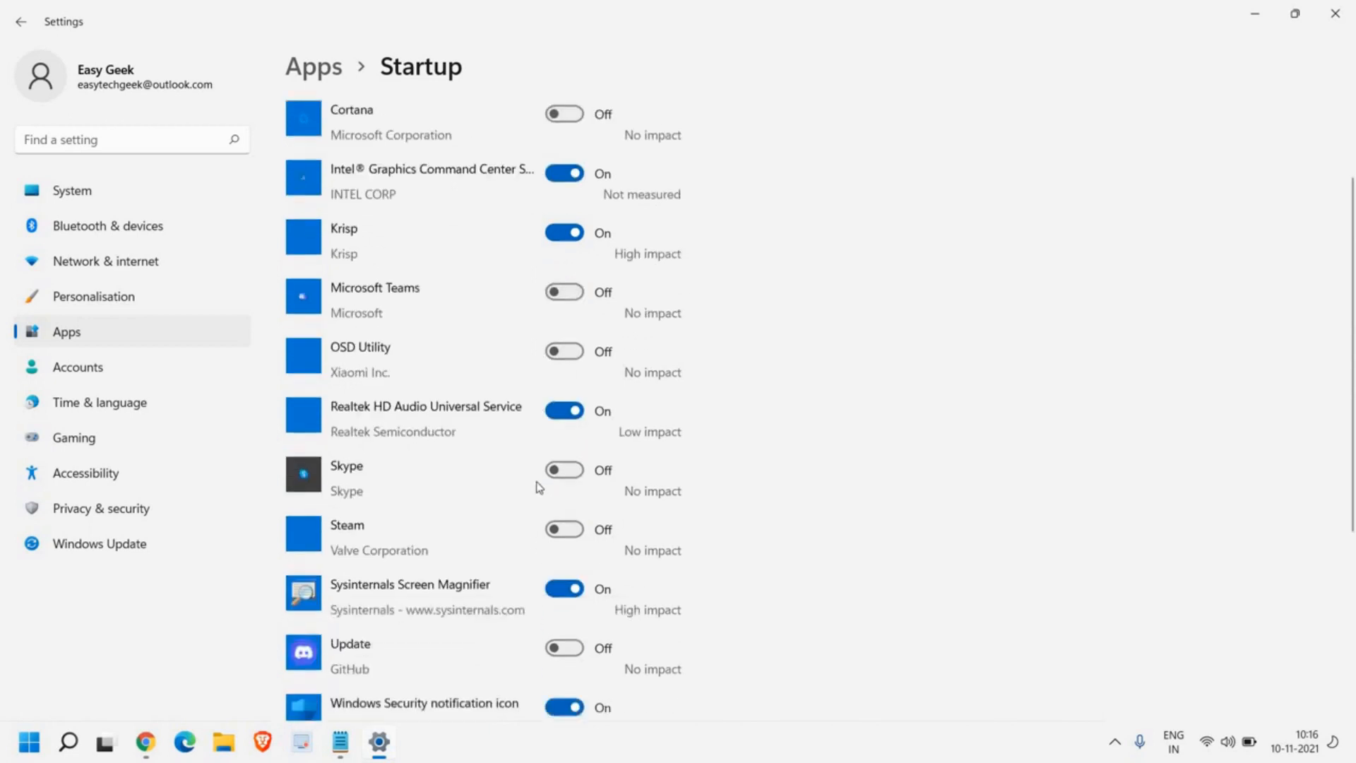
{"action": "scroll", "coordinate": [431, 507], "scroll_direction": "up", "scroll_amount": 5}
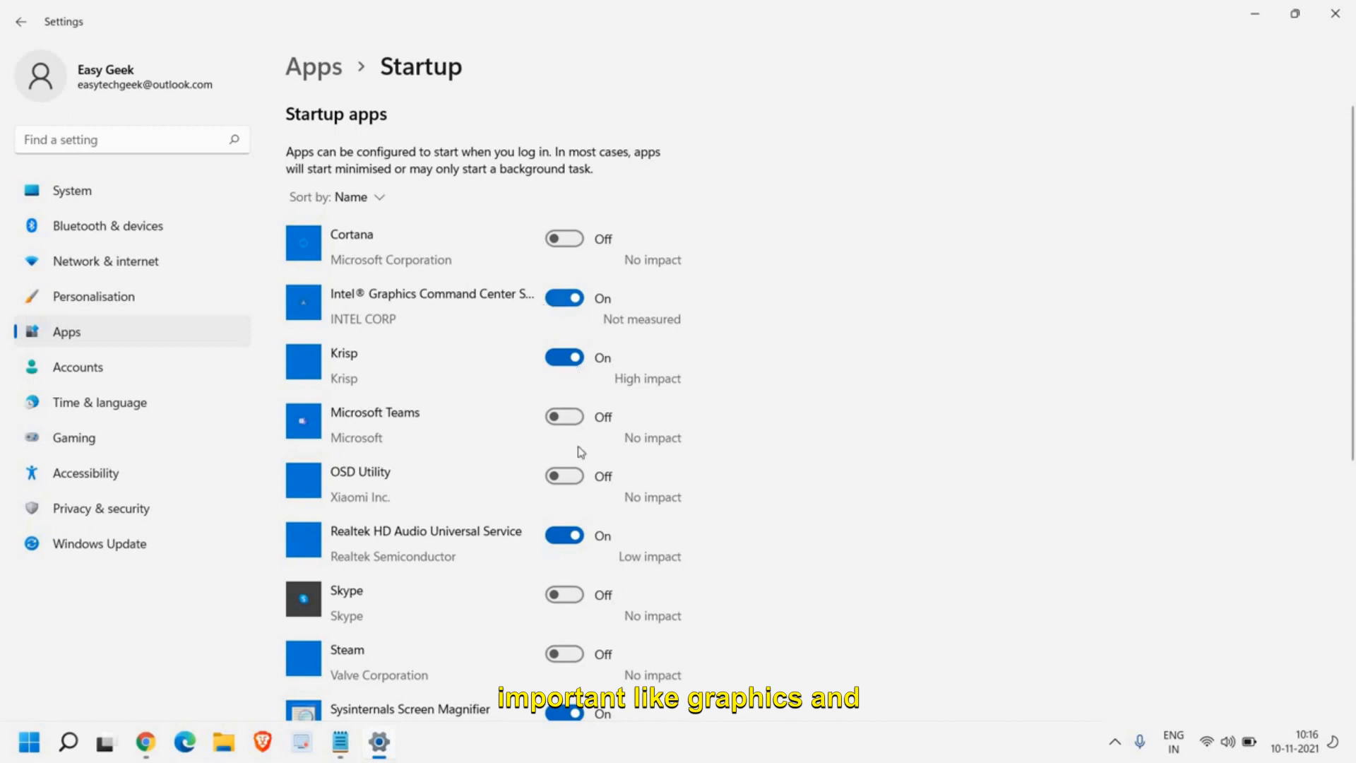
{"action": "scroll", "coordinate": [505, 625], "scroll_direction": "down", "scroll_amount": 4}
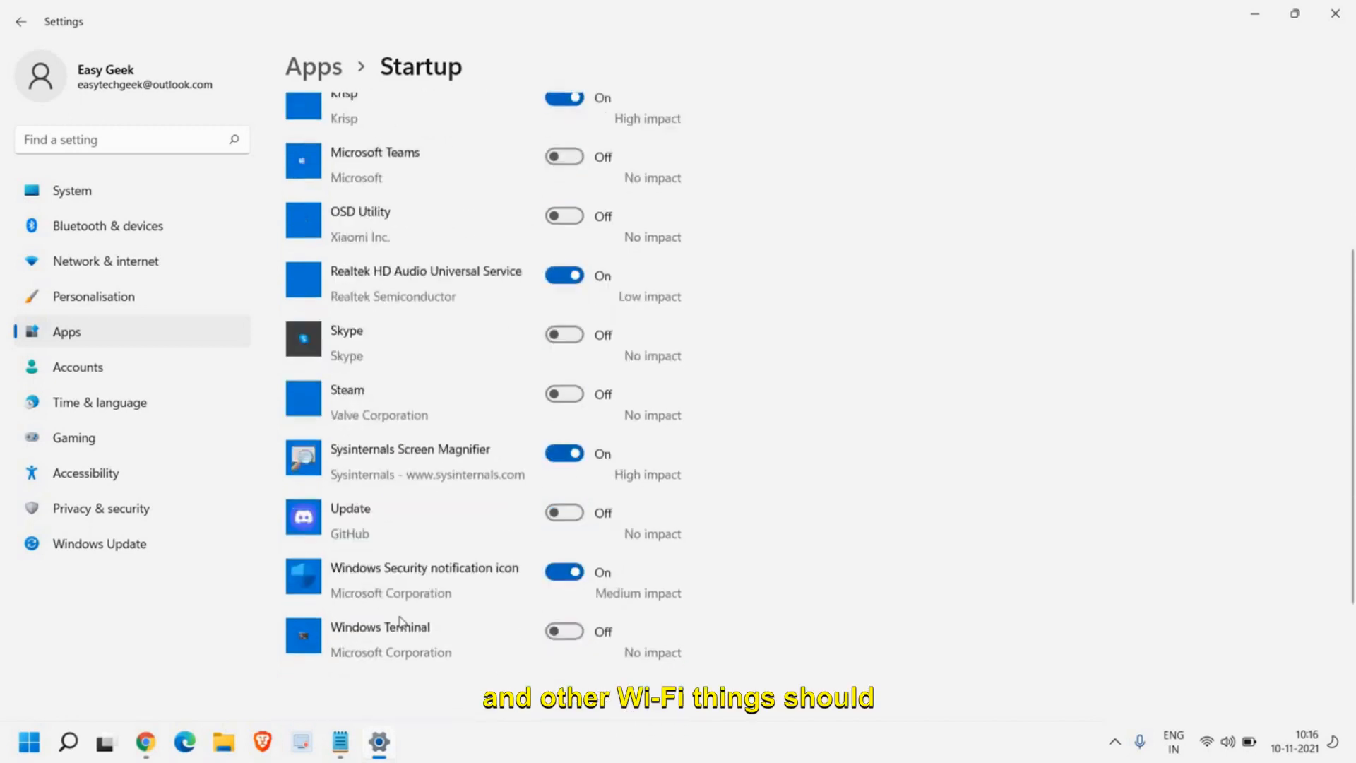
{"action": "scroll", "coordinate": [420, 546], "scroll_direction": "up", "scroll_amount": 4}
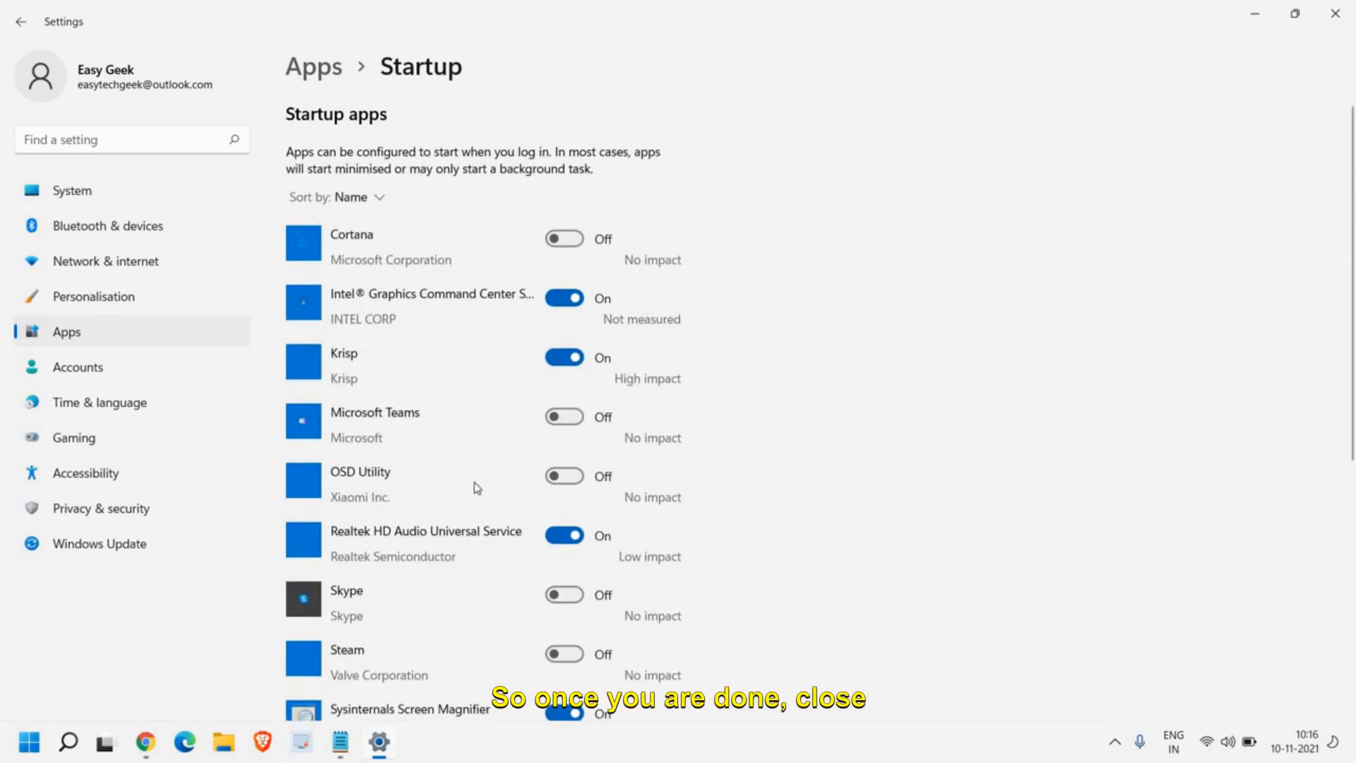
{"action": "scroll", "coordinate": [477, 488], "scroll_direction": "down", "scroll_amount": 5}
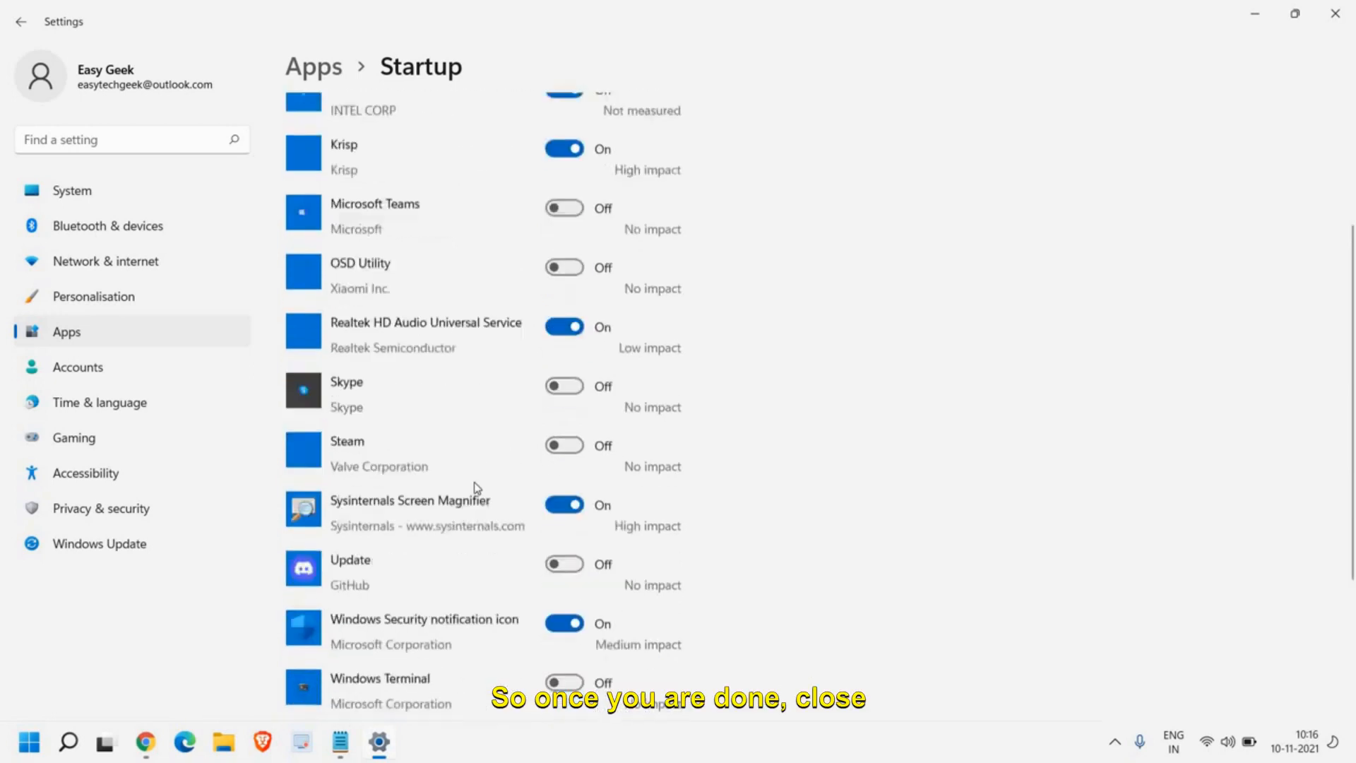
{"action": "left_click", "coordinate": [1335, 22]}
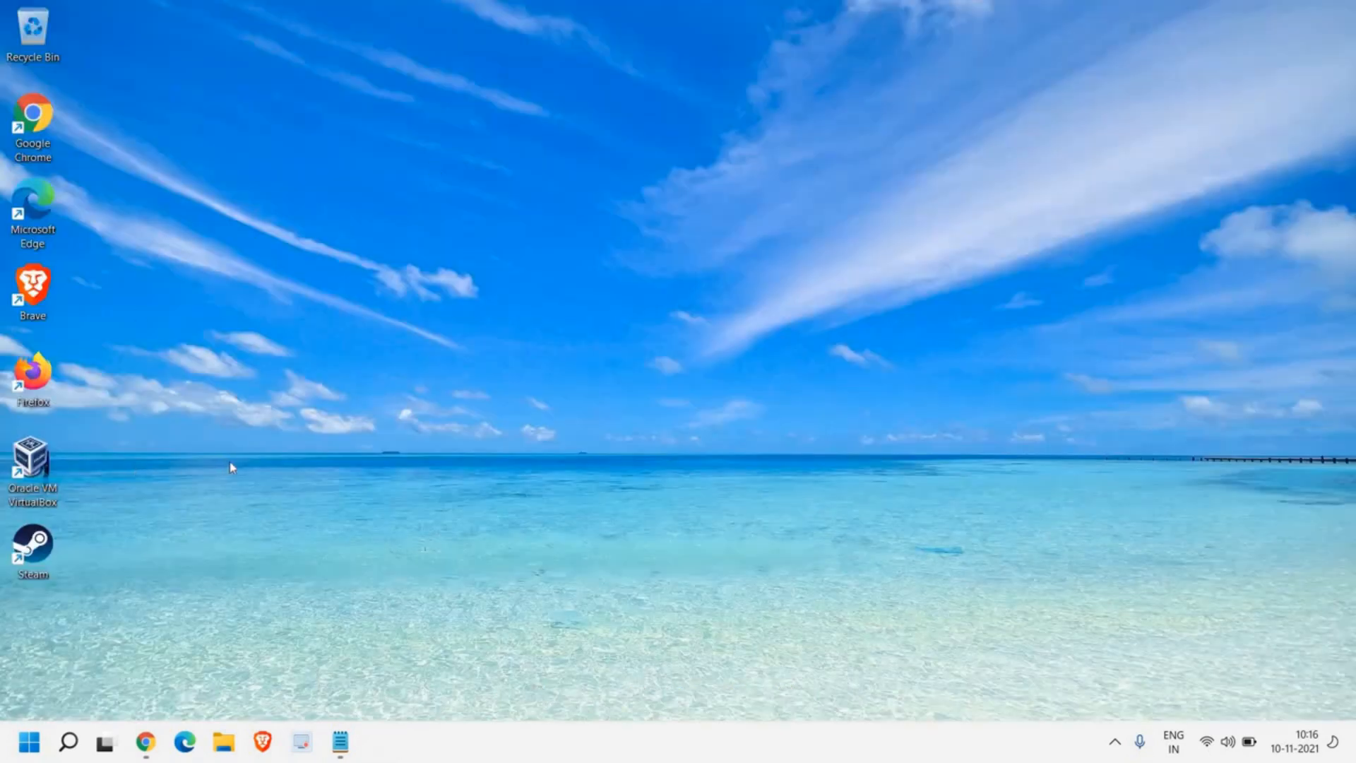
Step: Find and open Control Panel, check its view choices, and go to Power Options
{"action": "left_click", "coordinate": [68, 742]}
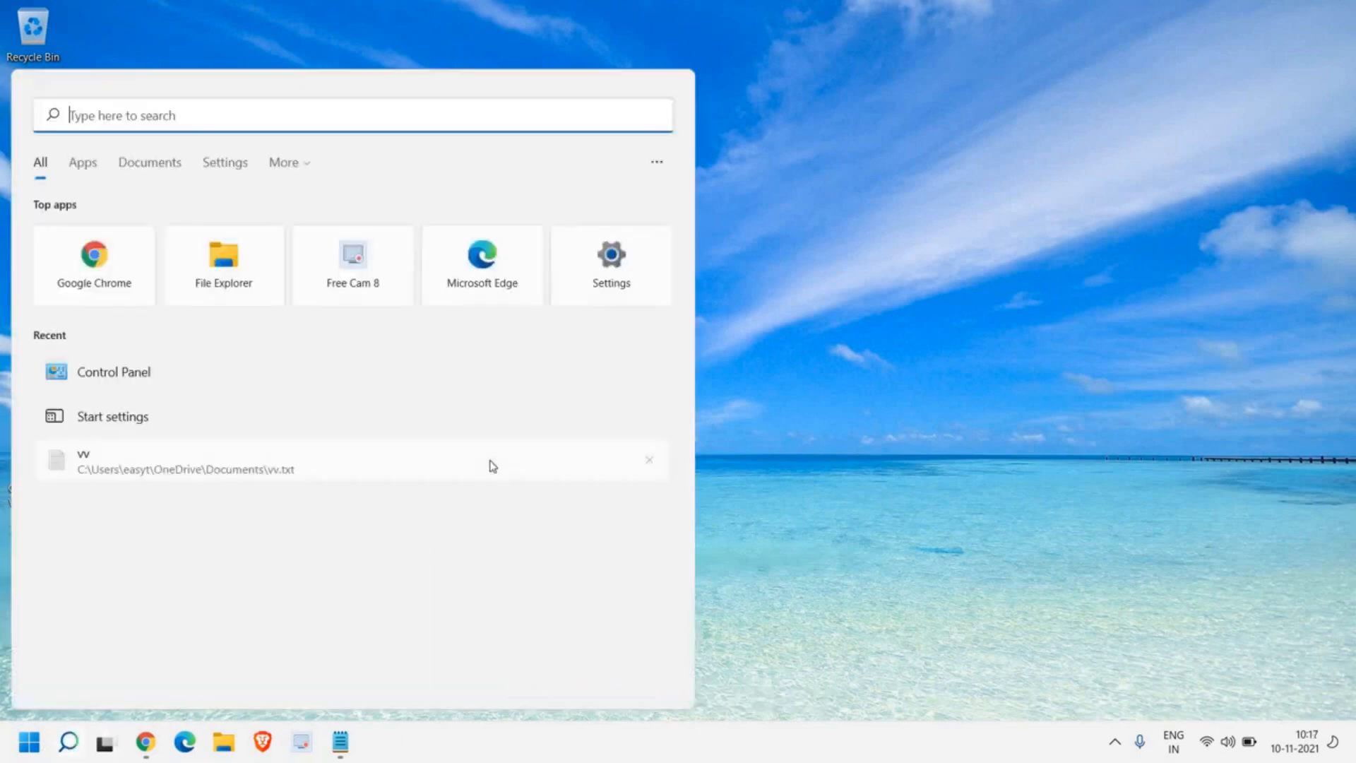
{"action": "type", "text": "contr"}
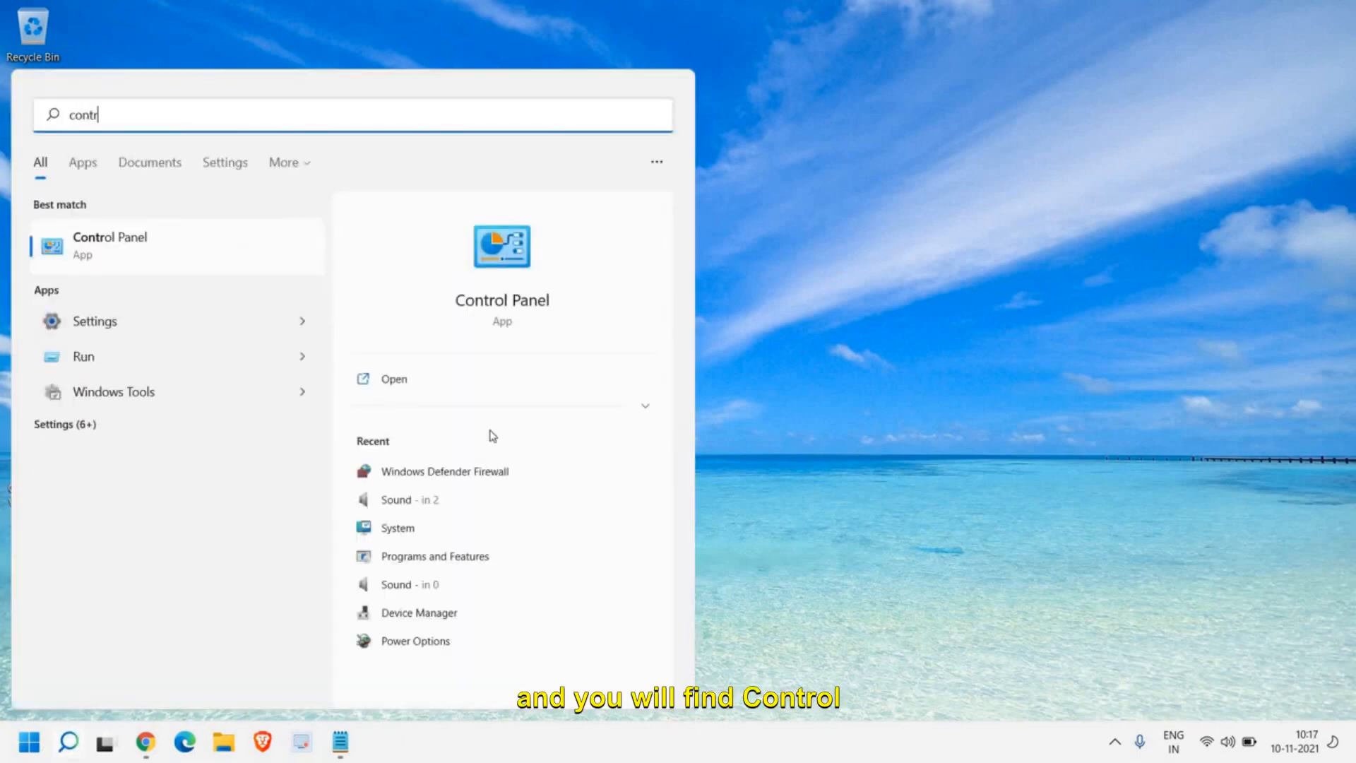
{"action": "left_click", "coordinate": [157, 246]}
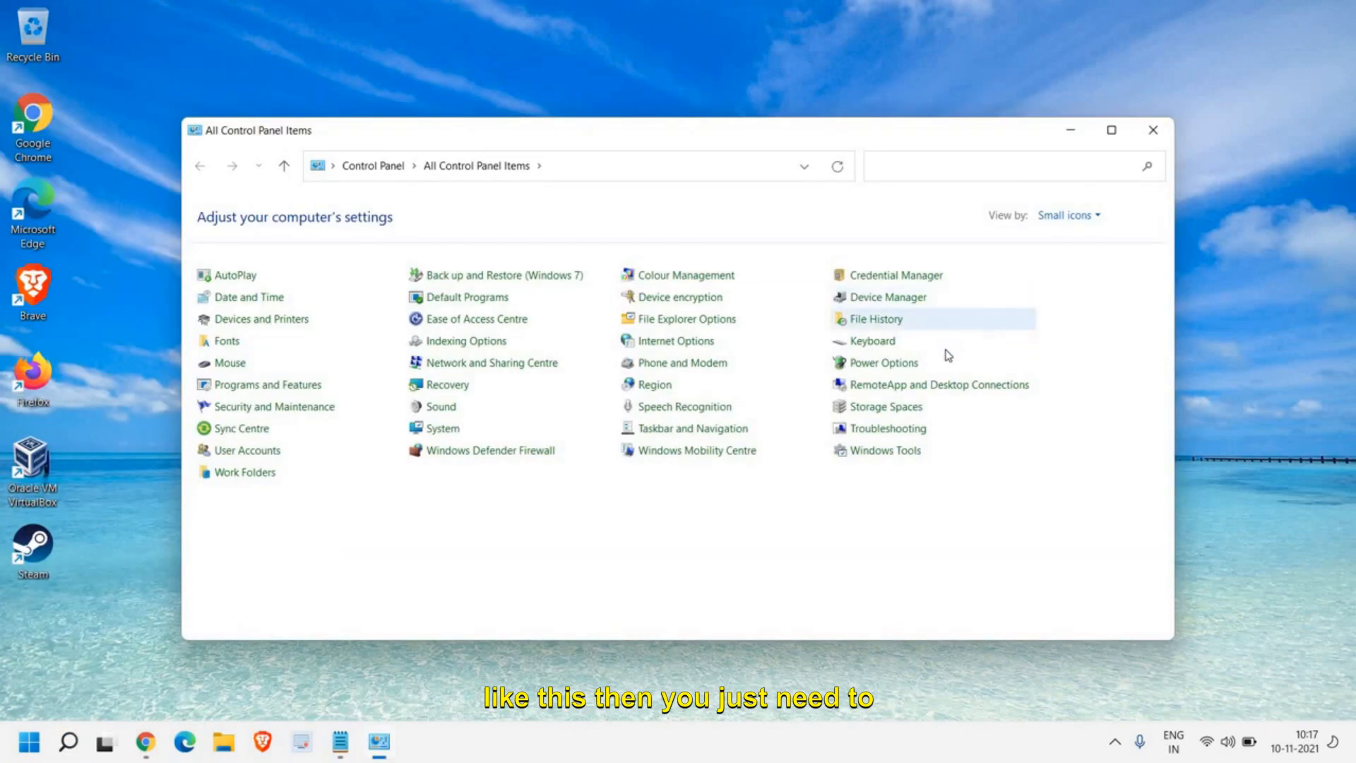
{"action": "left_click", "coordinate": [1075, 219]}
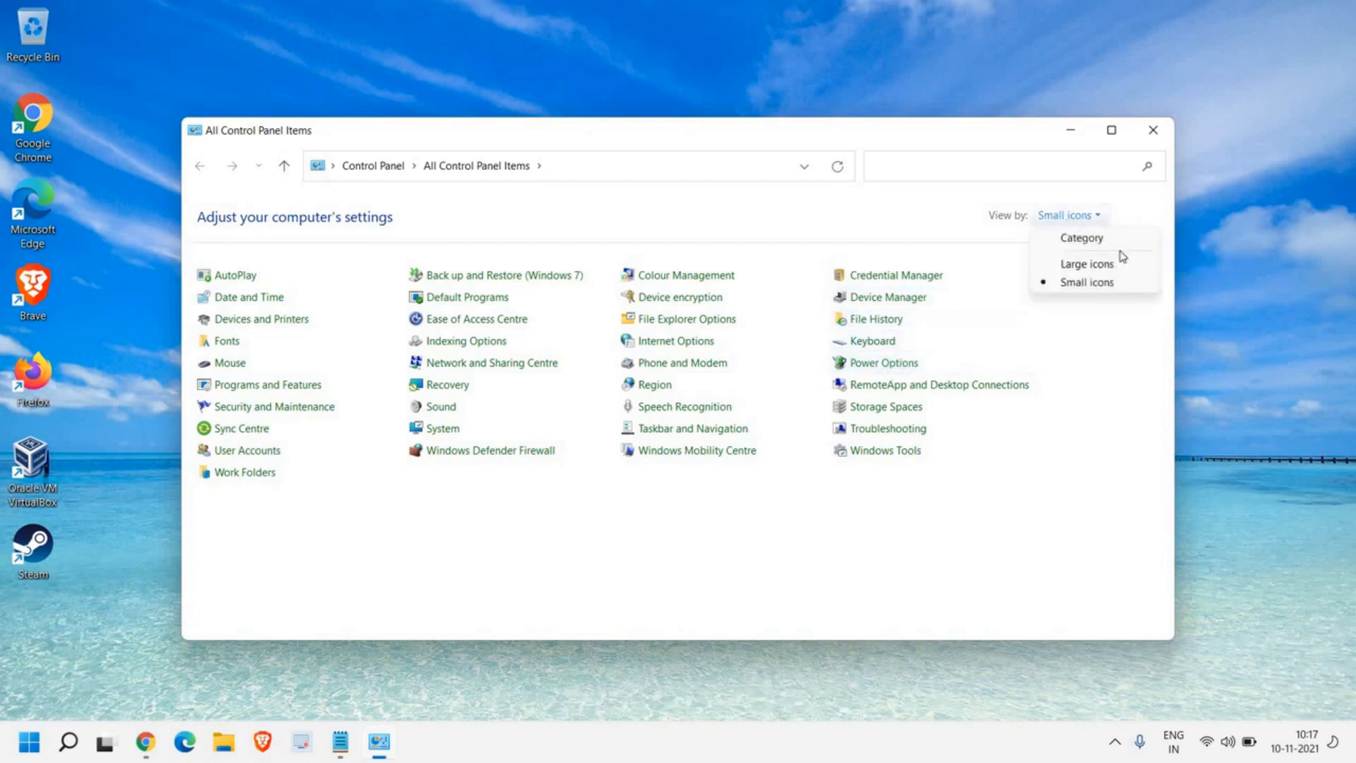
{"action": "left_click", "coordinate": [1099, 330]}
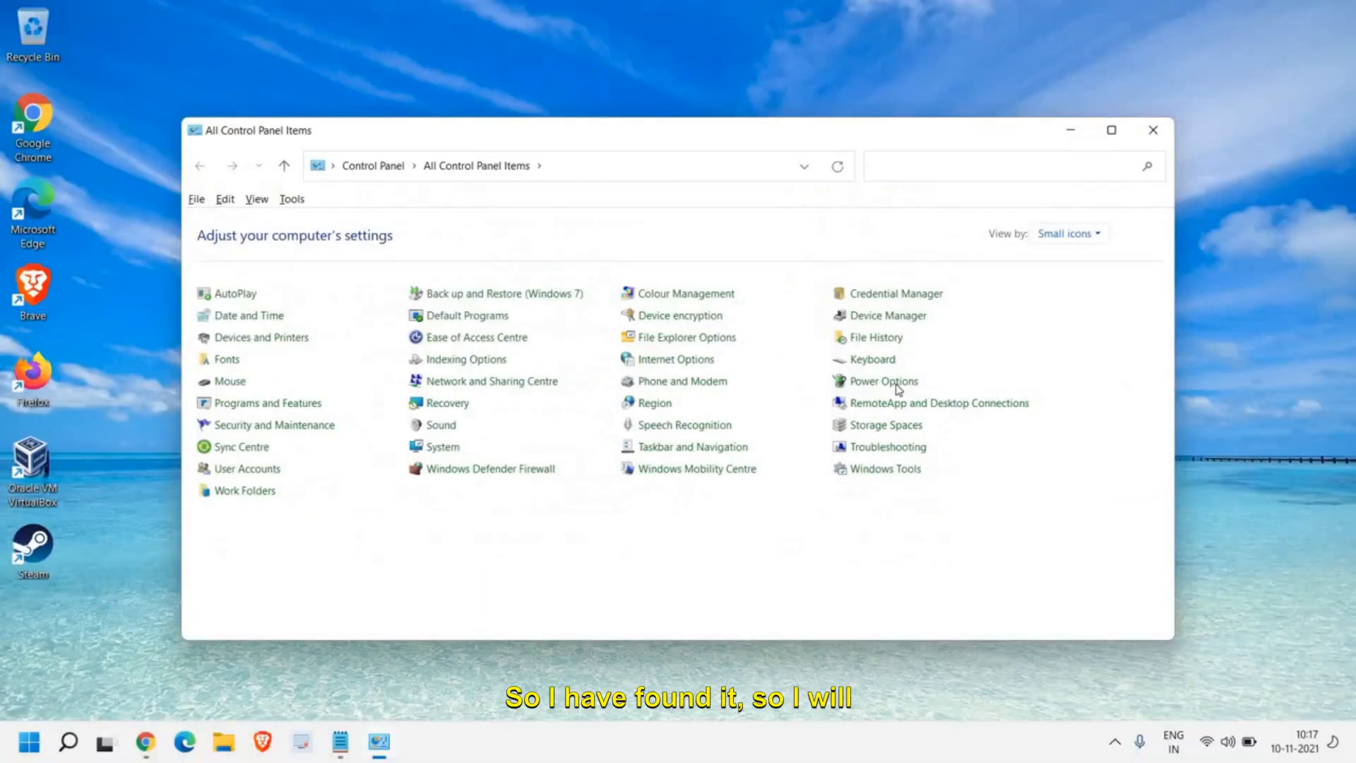
{"action": "left_click", "coordinate": [895, 388]}
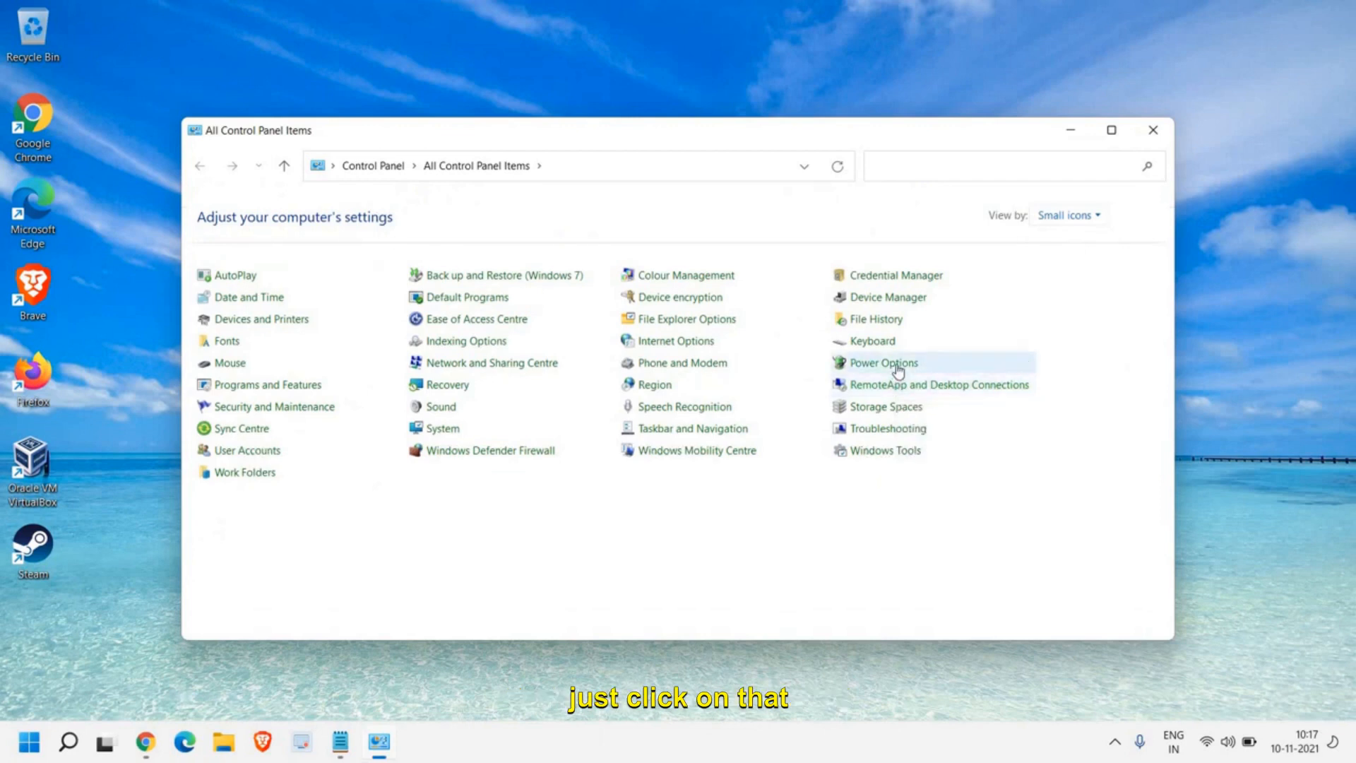
{"action": "left_click", "coordinate": [898, 369]}
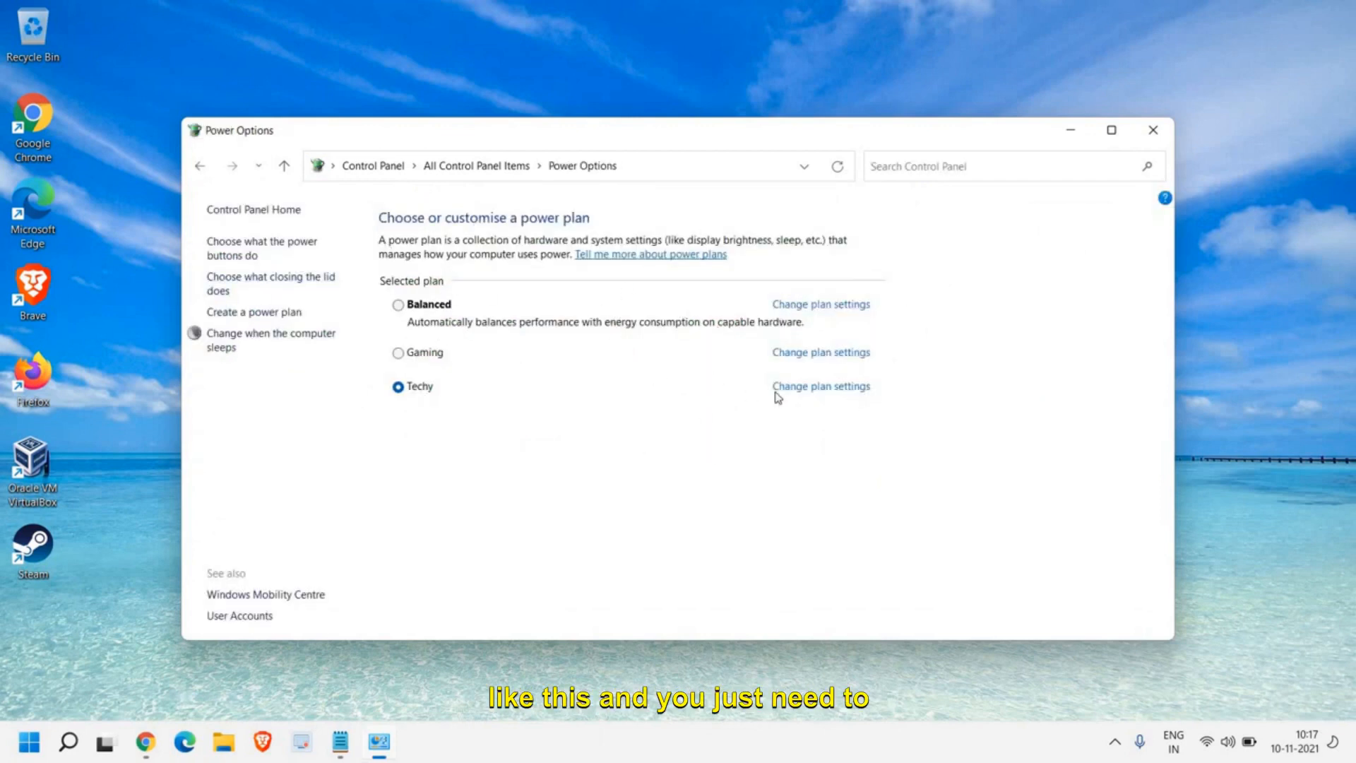
Step: Look at the Techy power plan's settings and at what the power buttons do, then close the window
{"action": "left_click", "coordinate": [810, 391]}
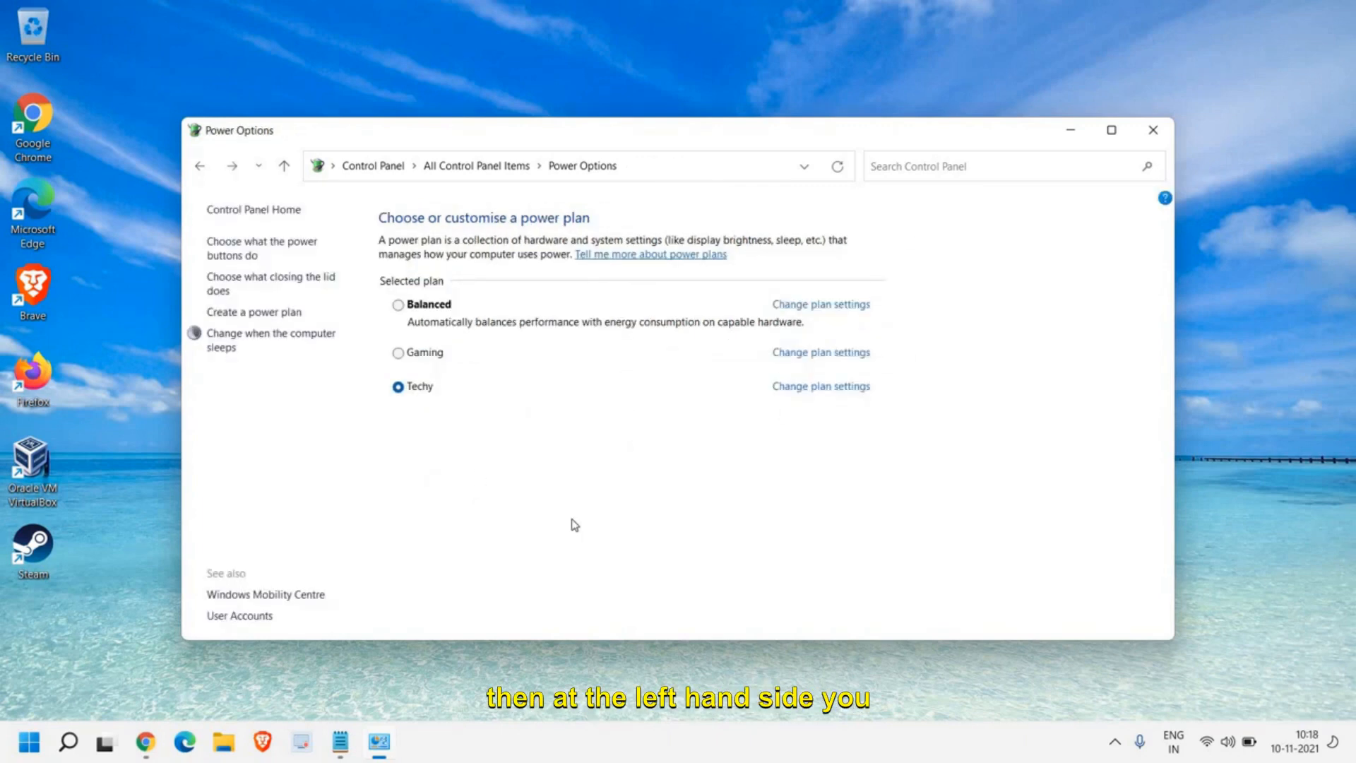
{"action": "key", "text": "alt"}
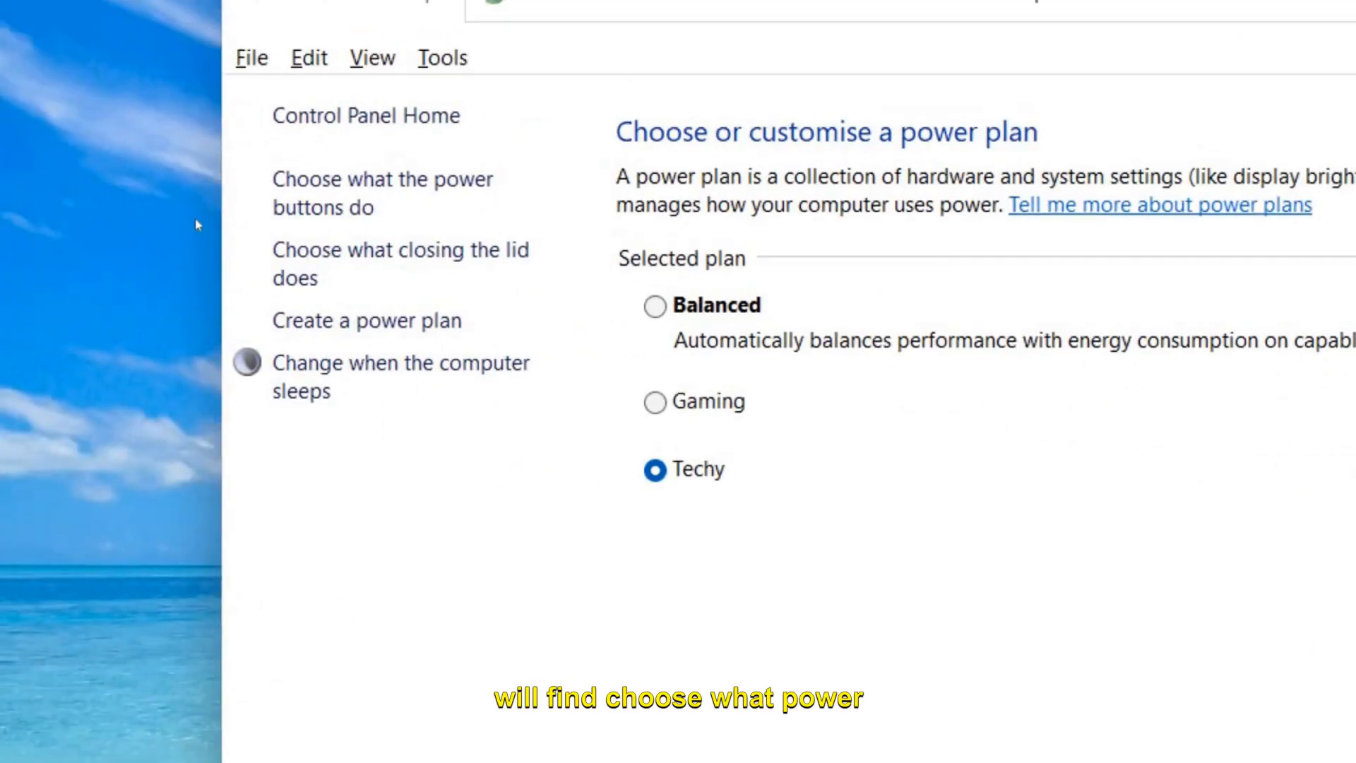
{"action": "key", "text": "Escape"}
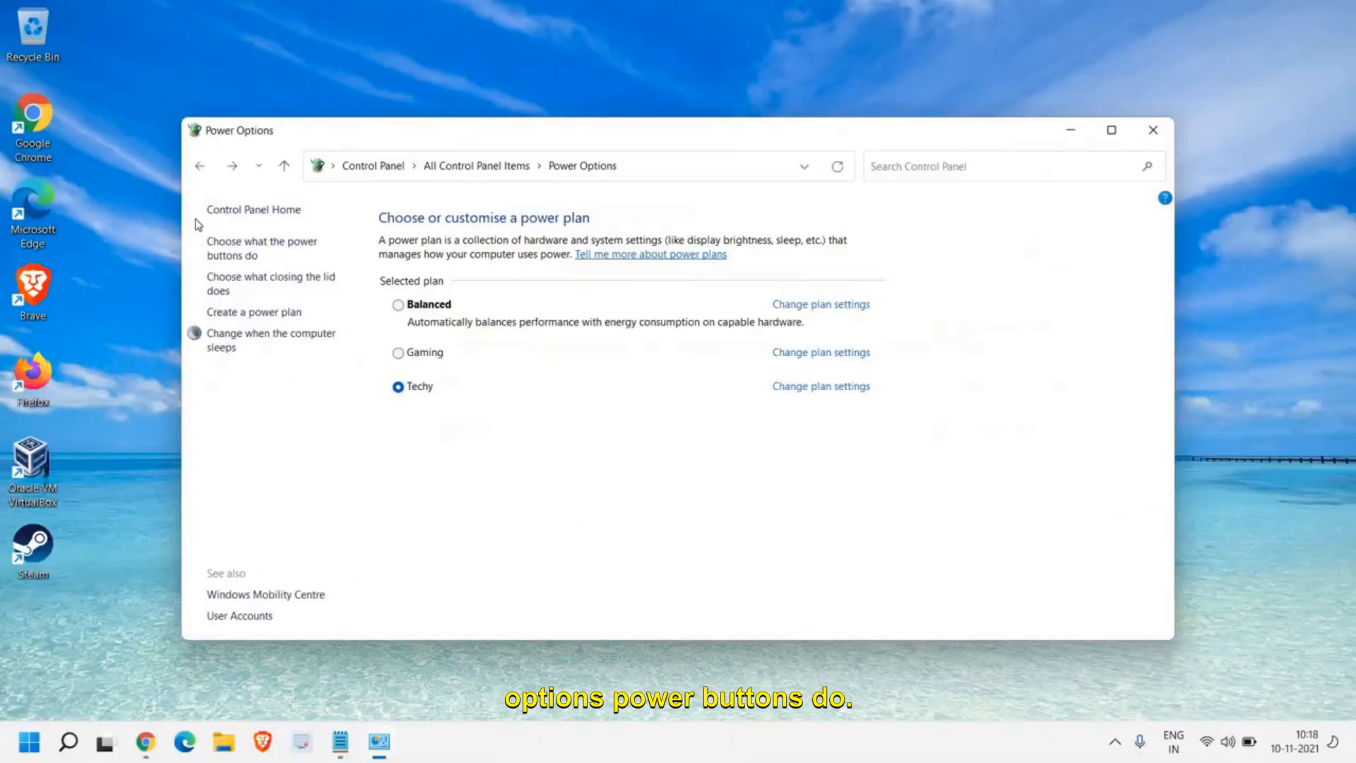
{"action": "left_click", "coordinate": [265, 249]}
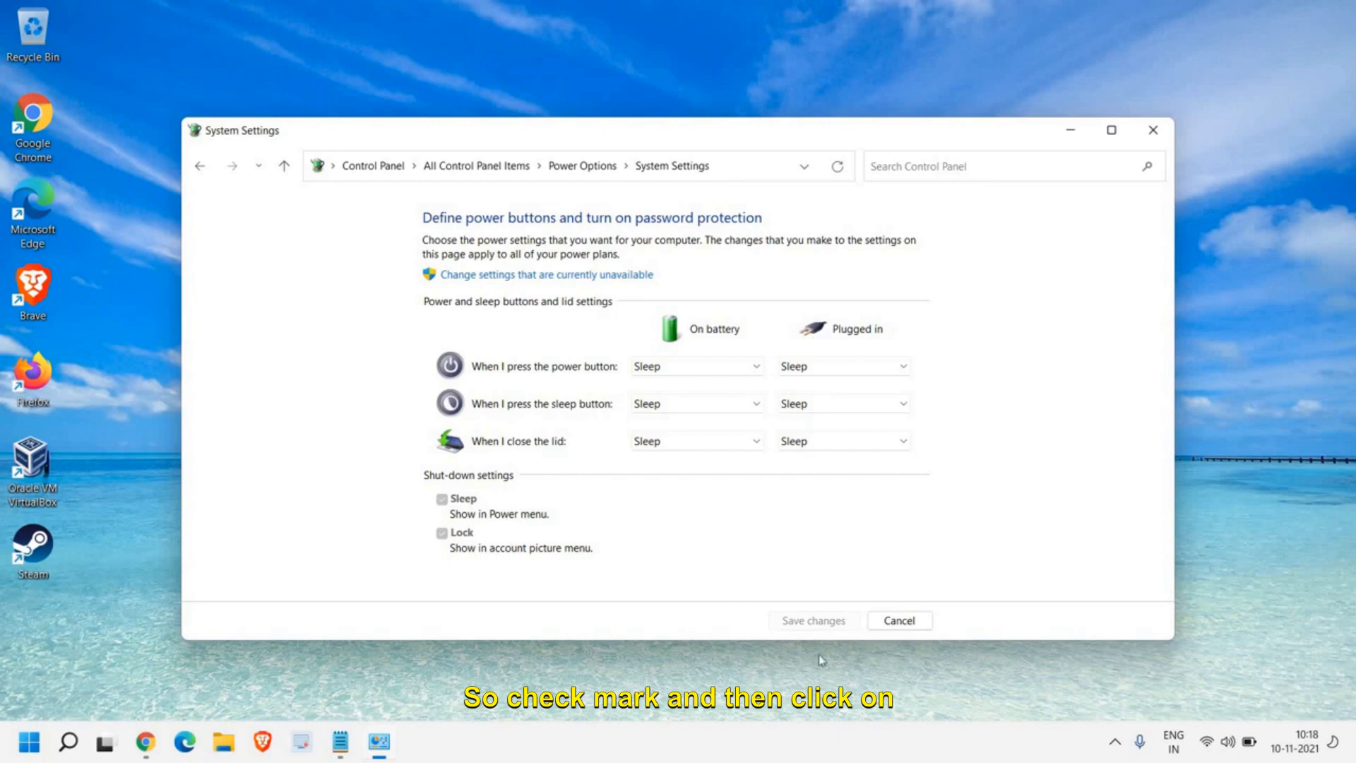
{"action": "left_click", "coordinate": [1152, 134]}
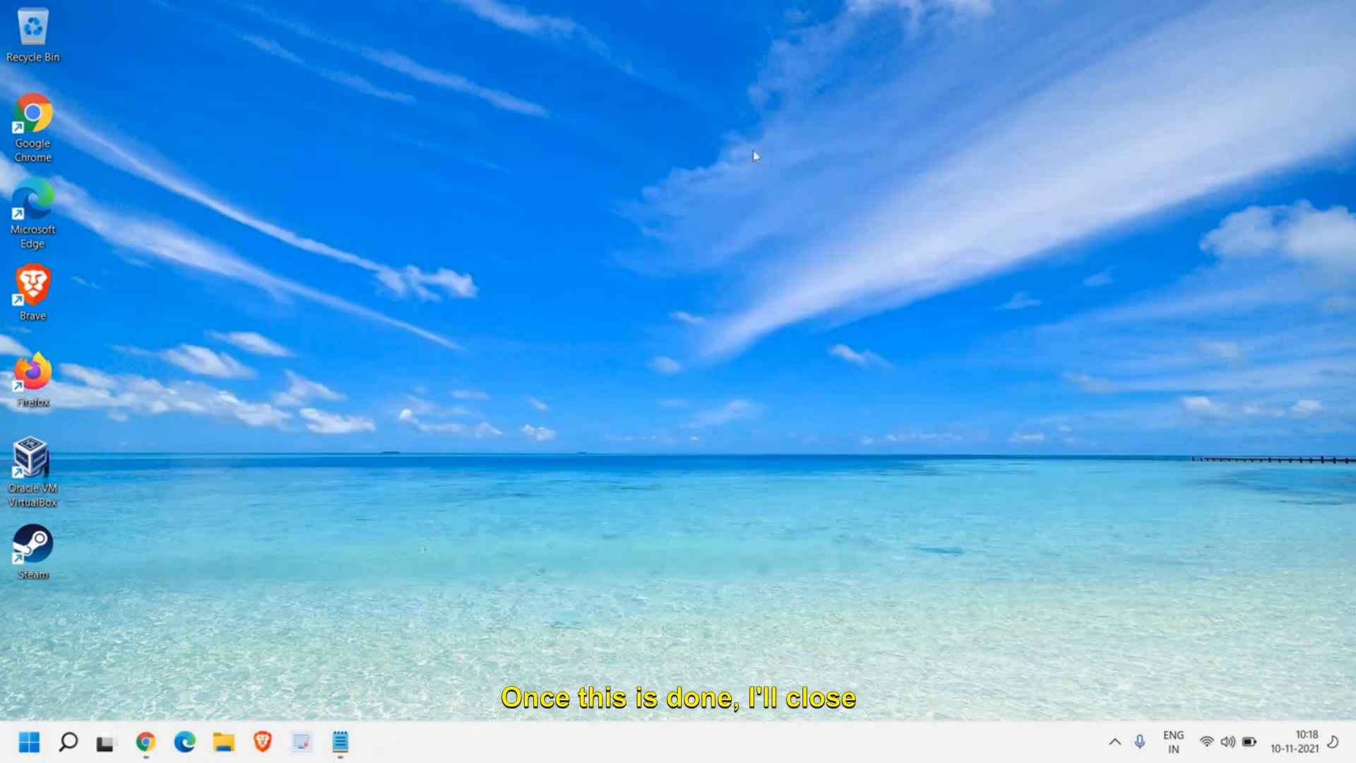
Step: Open Task Manager's list of startup programs, check the actions available for Cortana, and close Task Manager
{"action": "right_click", "coordinate": [27, 748]}
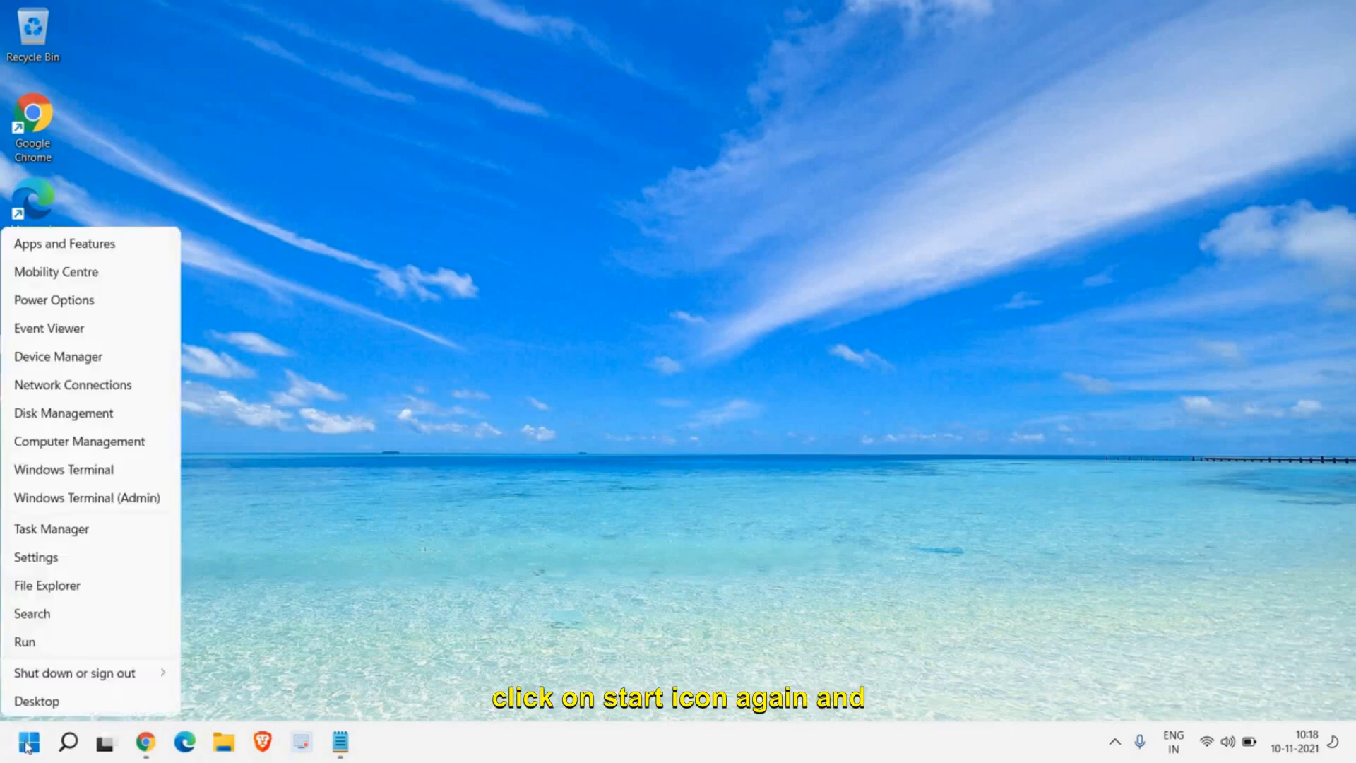
{"action": "left_click", "coordinate": [35, 530]}
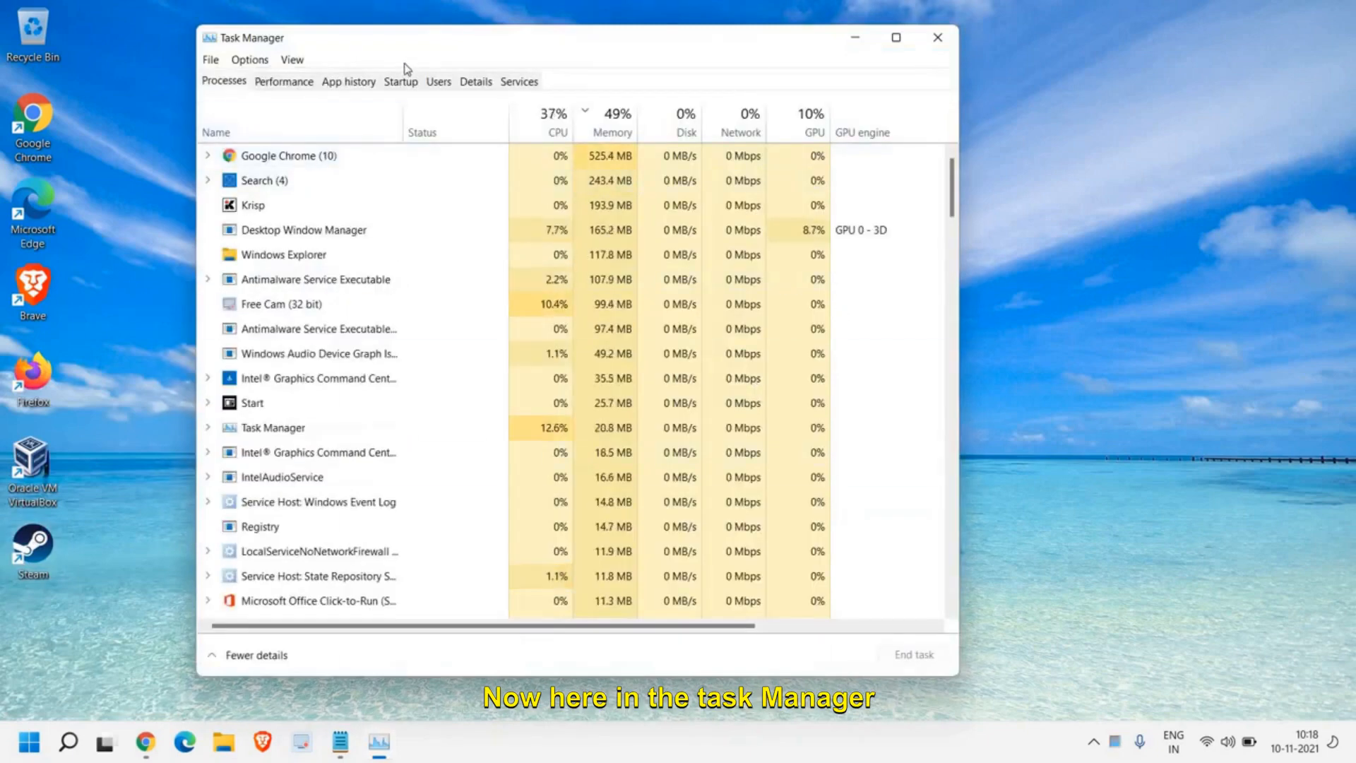
{"action": "left_click", "coordinate": [411, 84]}
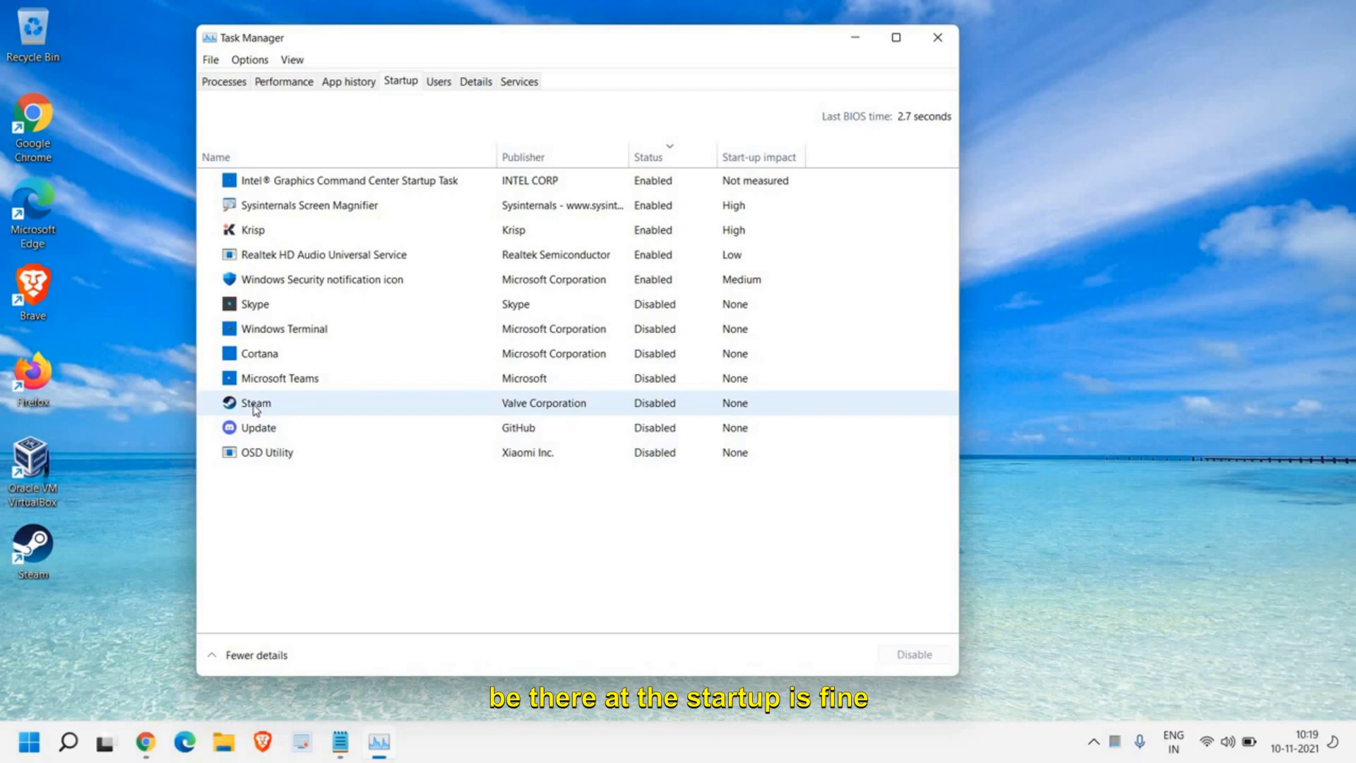
{"action": "right_click", "coordinate": [280, 358]}
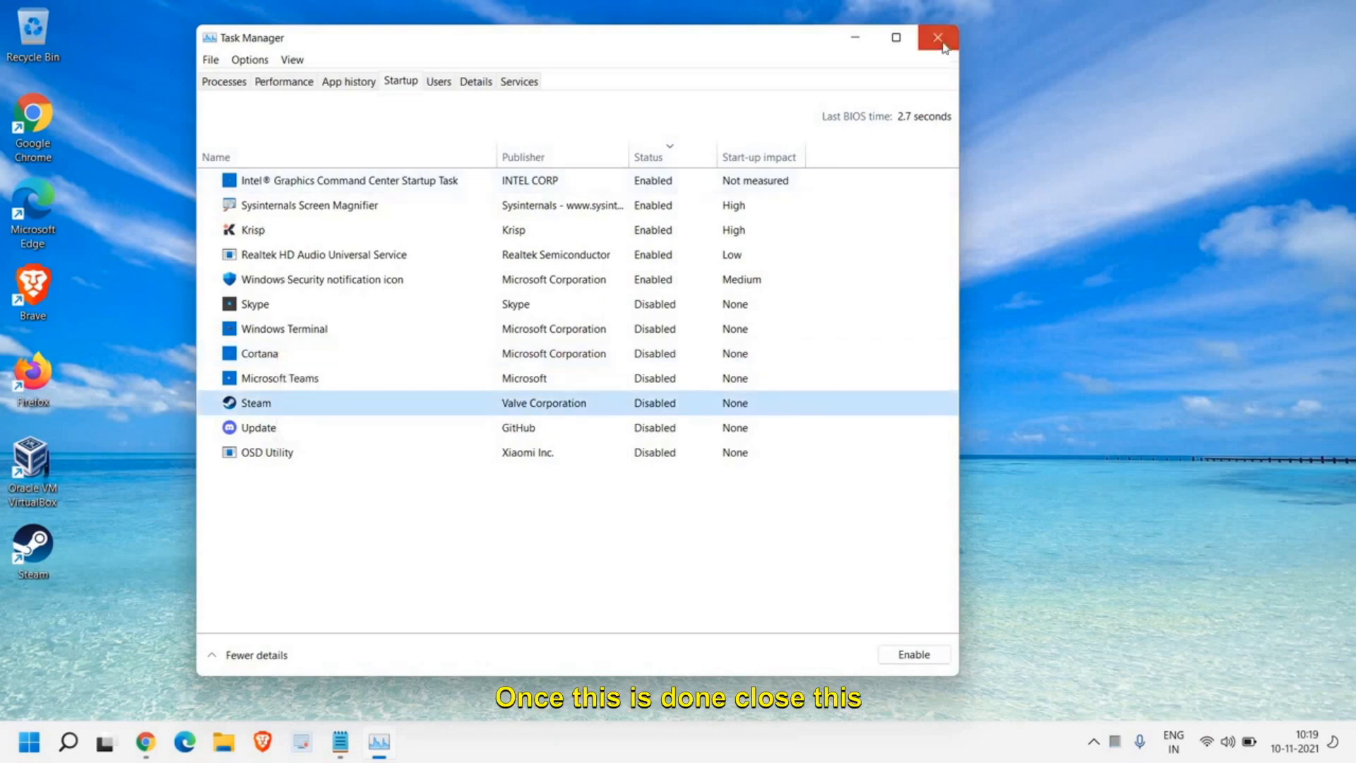
{"action": "left_click", "coordinate": [944, 45]}
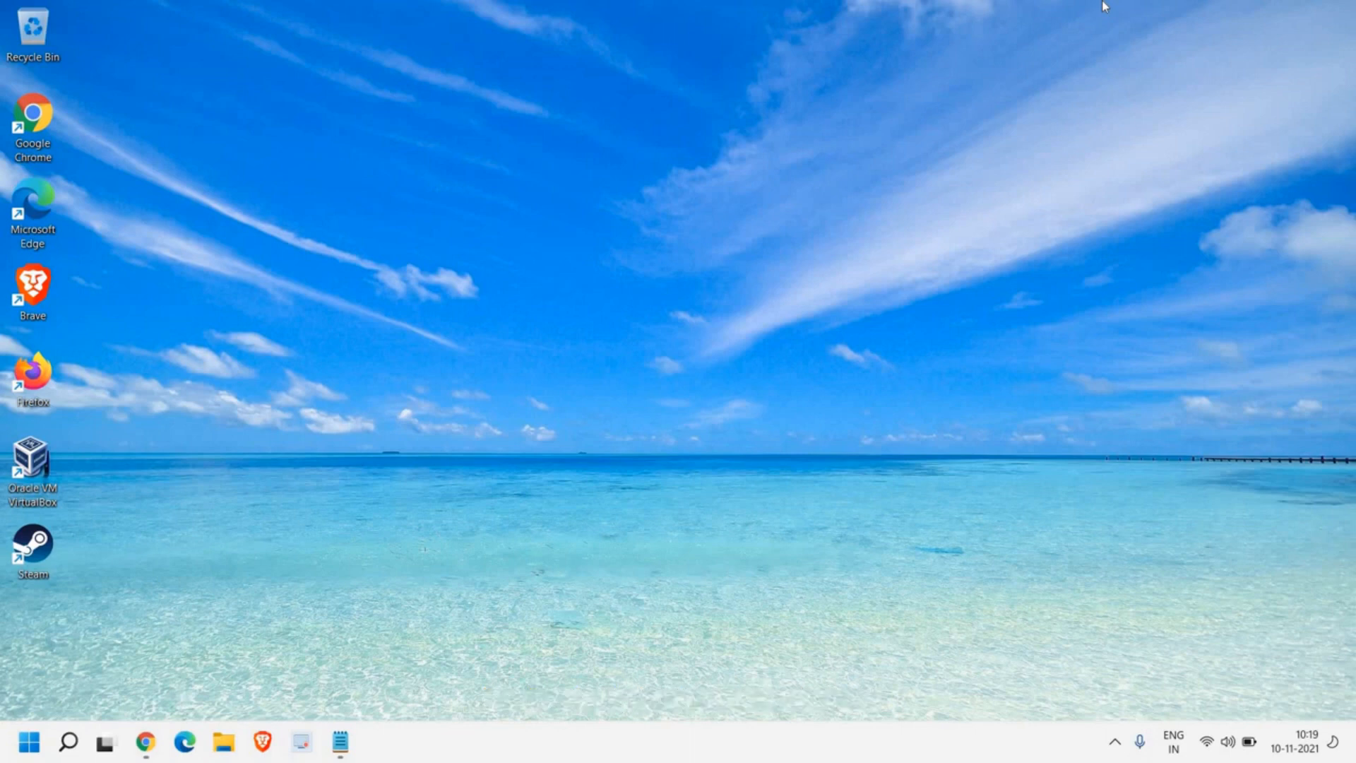
Step: Launch Disk Clean-up for the Windows (C:) drive by running cleanmgr
{"action": "key", "text": "super+r"}
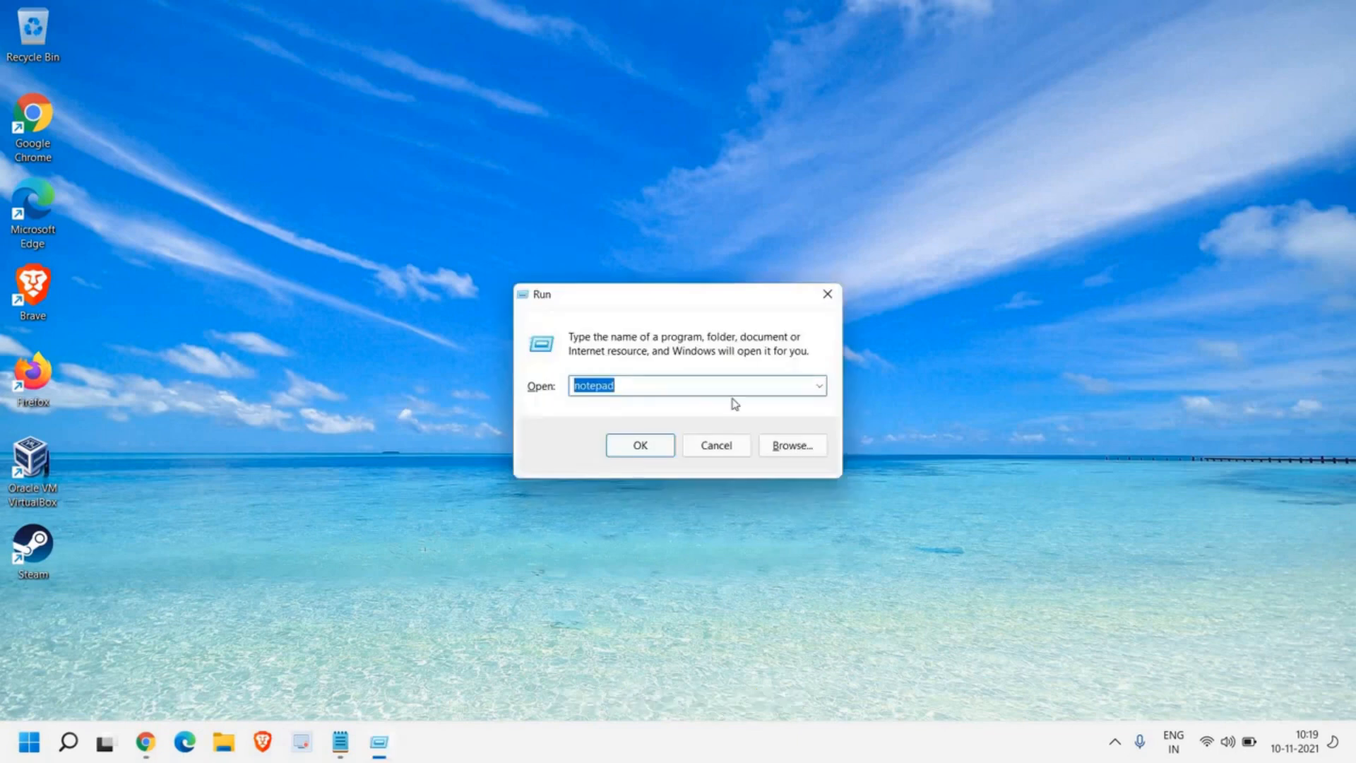
{"action": "type", "text": "cl"}
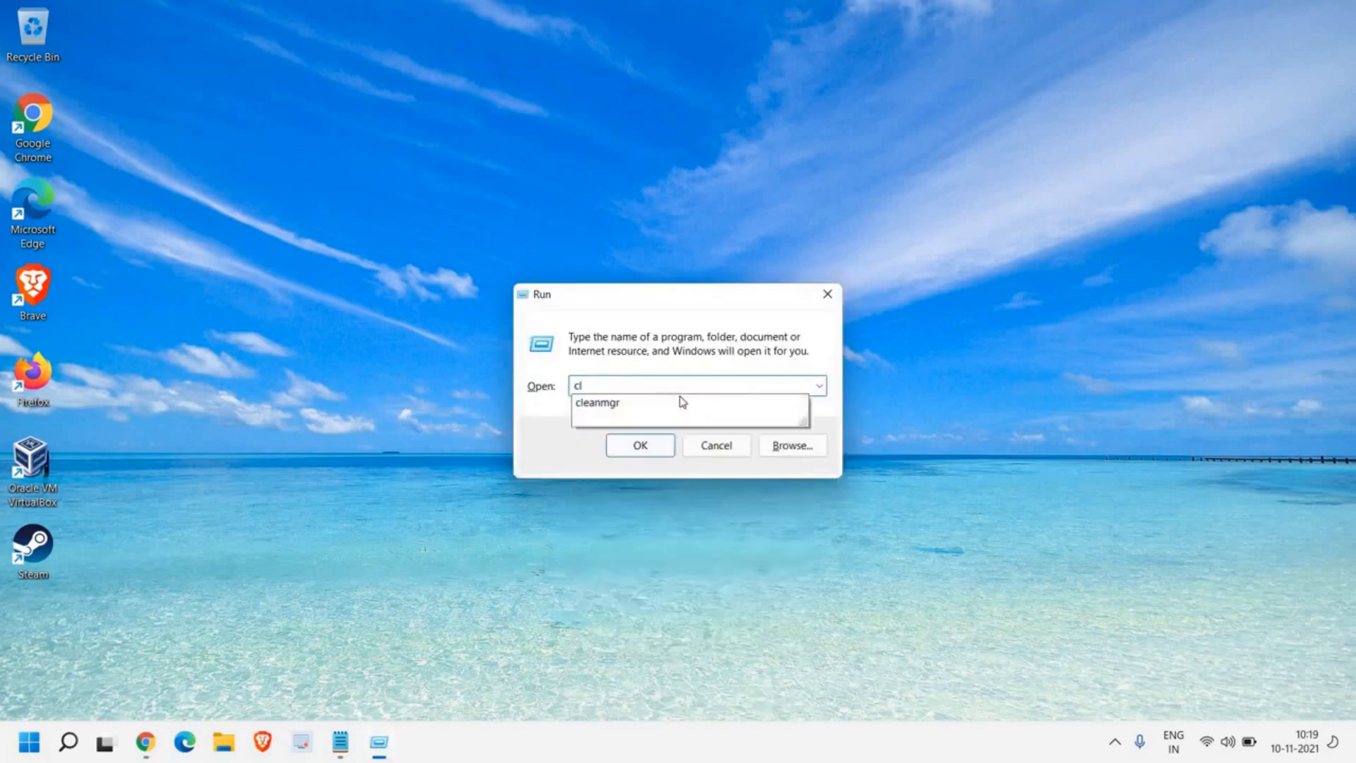
{"action": "type", "text": "ea"}
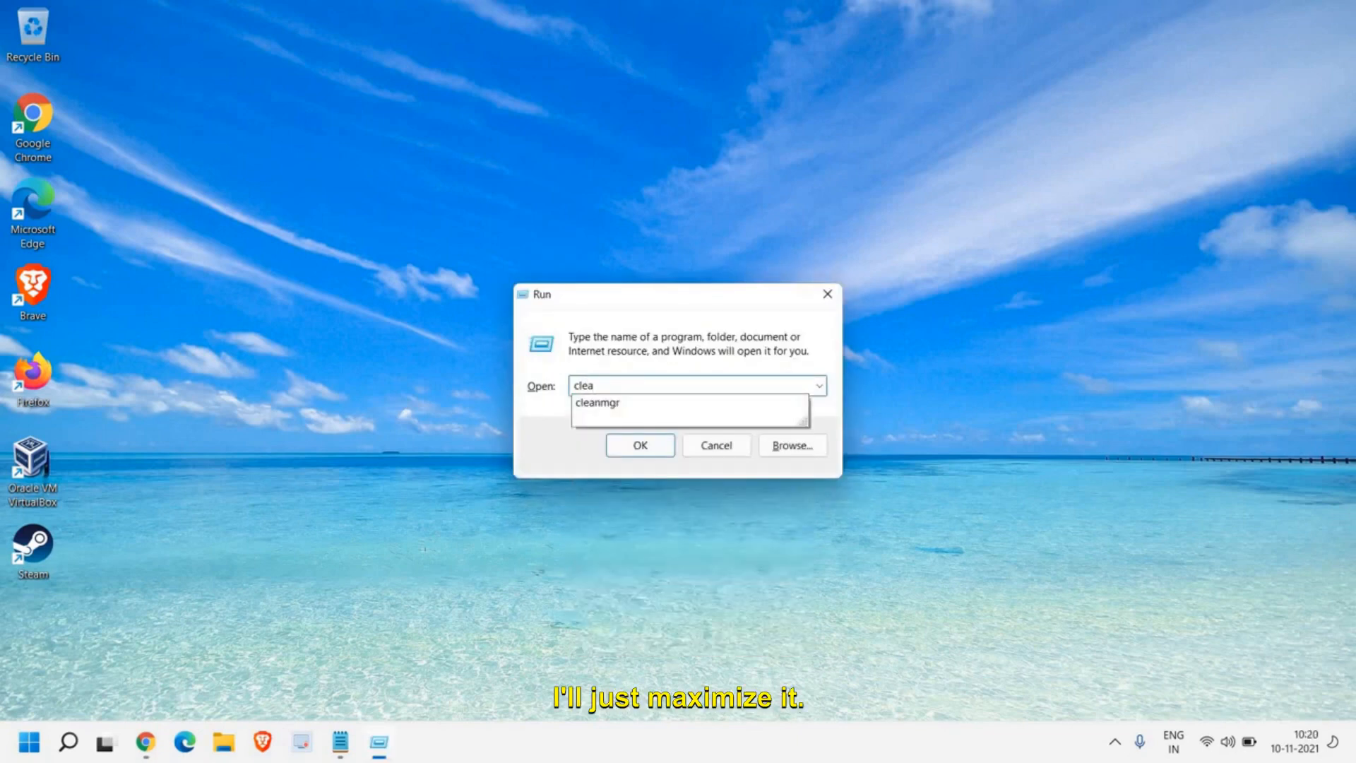
{"action": "type", "text": "nmgr"}
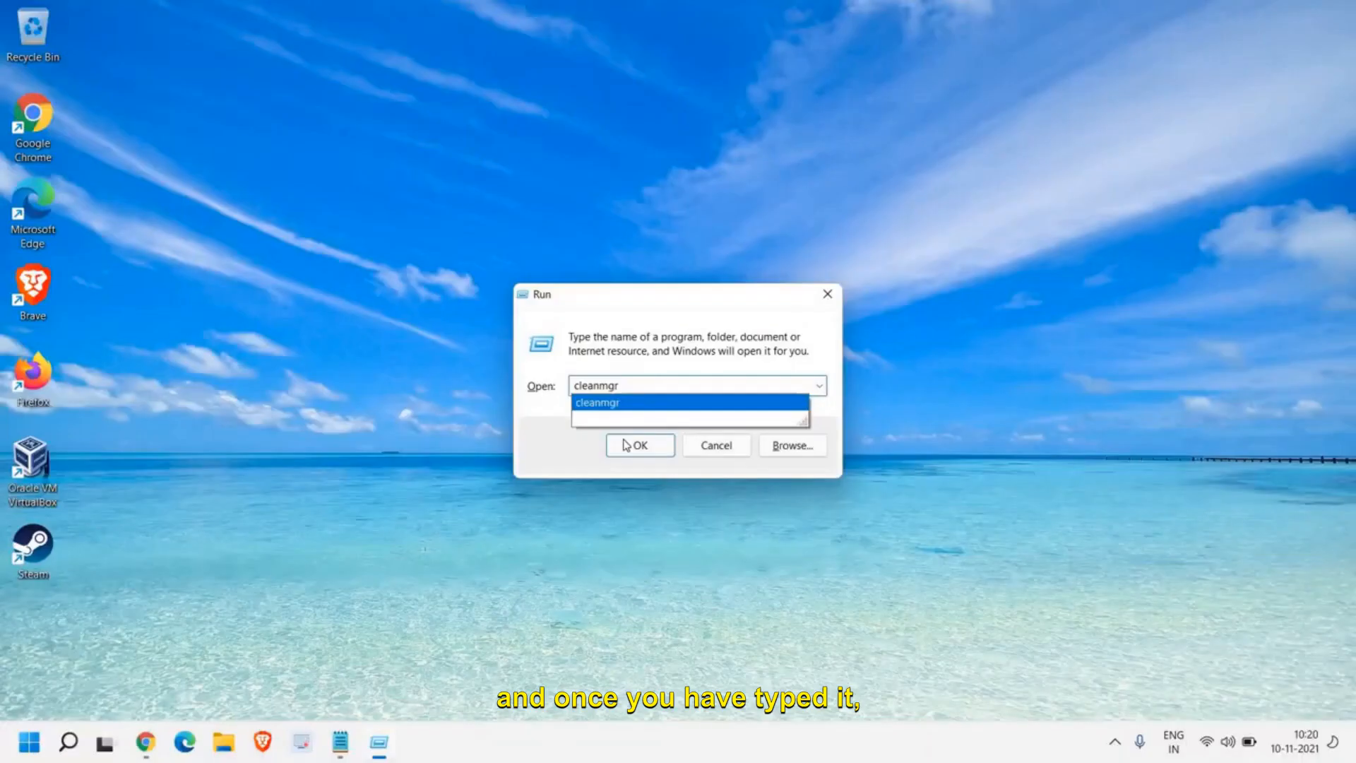
{"action": "left_click", "coordinate": [646, 446]}
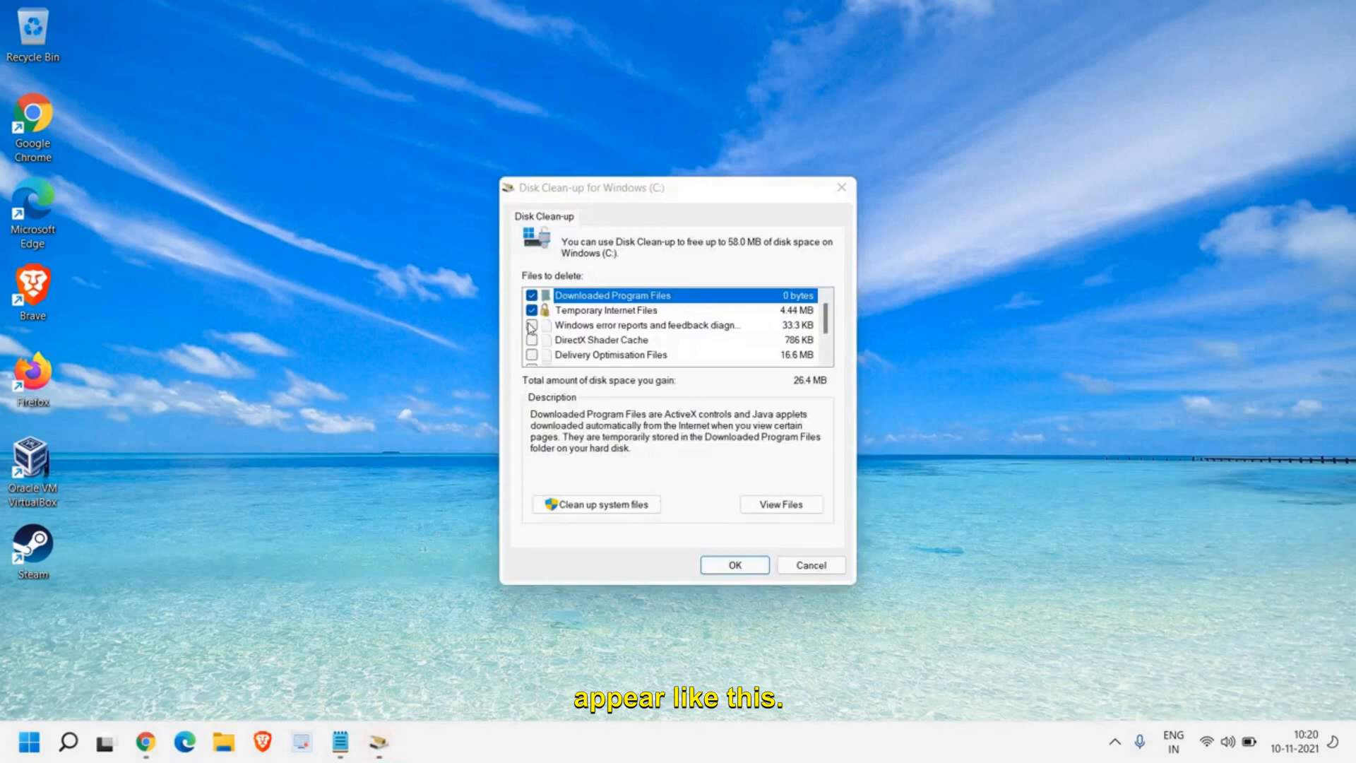
Step: Mark Windows error reports, DirectX Shader Cache, Delivery Optimisation Files, Recycle Bin and Temporary files for deletion in Disk Clean-up
{"action": "left_click", "coordinate": [531, 326]}
{"action": "left_click", "coordinate": [531, 340]}
{"action": "left_click", "coordinate": [531, 355]}
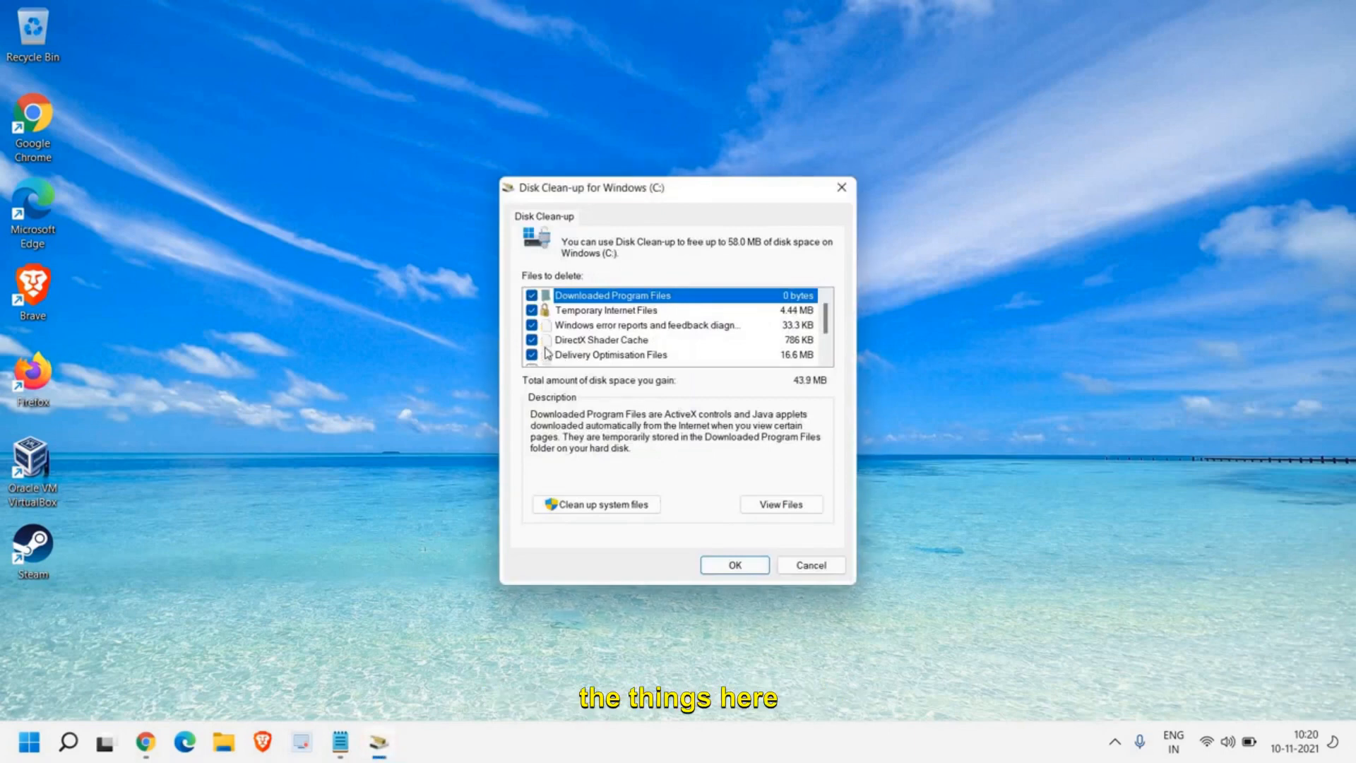
{"action": "scroll", "coordinate": [547, 354], "scroll_direction": "down", "scroll_amount": 1}
{"action": "left_click", "coordinate": [531, 325]}
{"action": "left_click", "coordinate": [531, 339]}
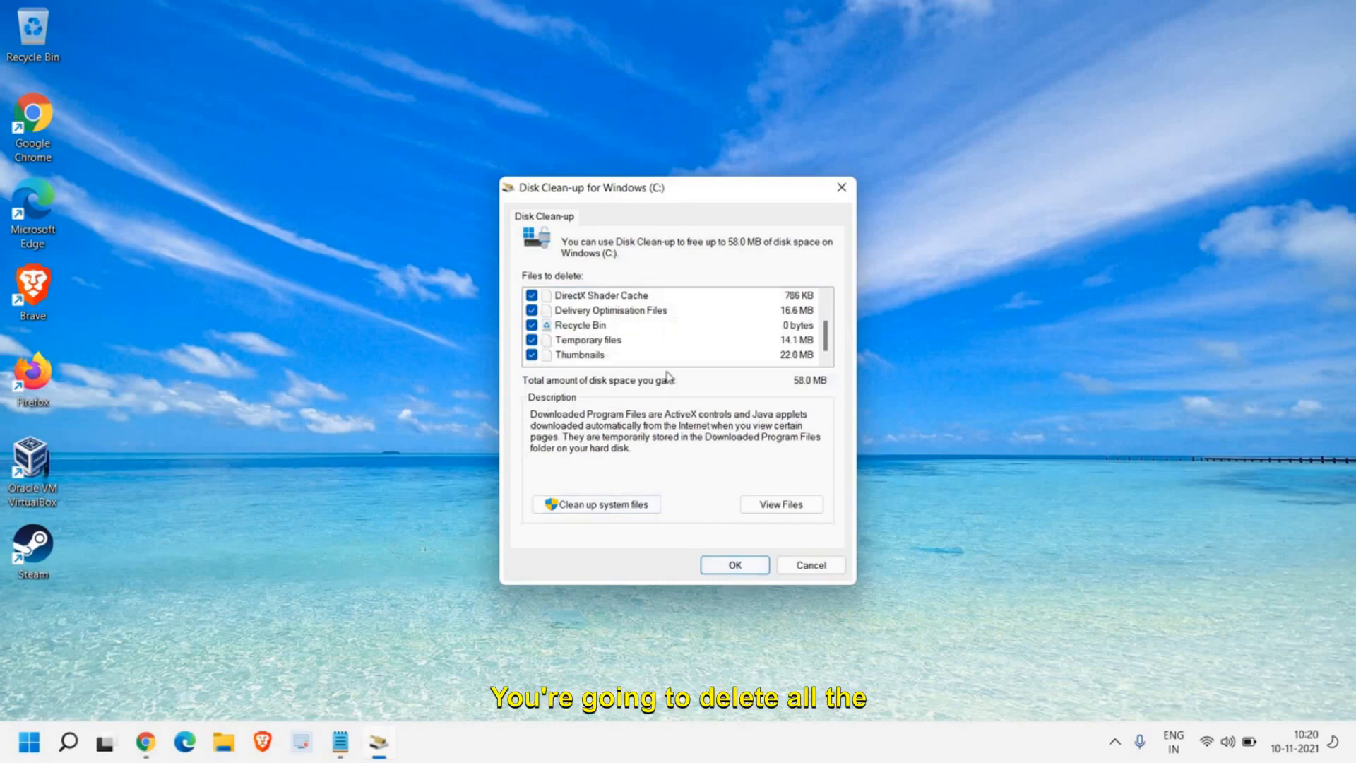
{"action": "scroll", "coordinate": [645, 335], "scroll_direction": "up", "scroll_amount": 1}
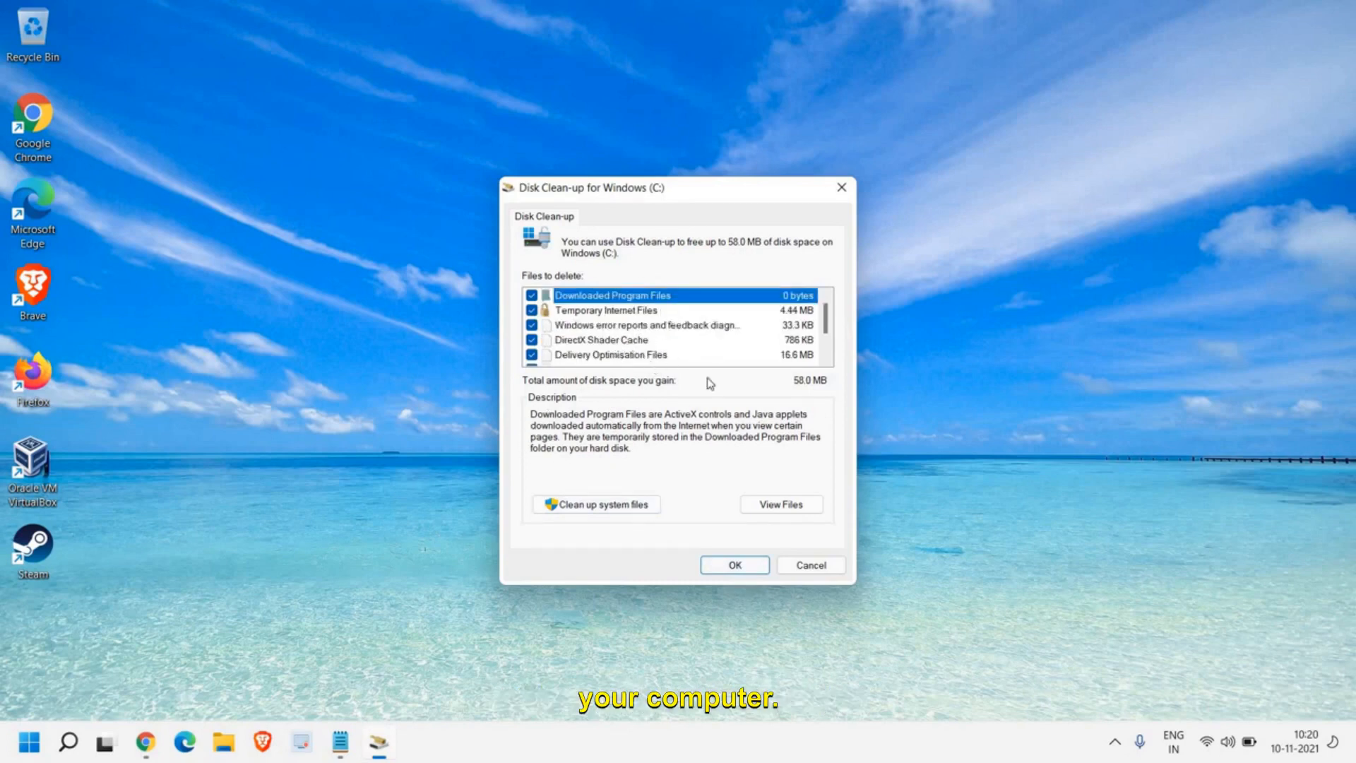
Step: Start the Disk Clean-up run on the Windows (C:) drive, confirm the file deletion, and cancel the run while it is cleaning
{"action": "scroll", "coordinate": [762, 359], "scroll_direction": "down", "scroll_amount": 1}
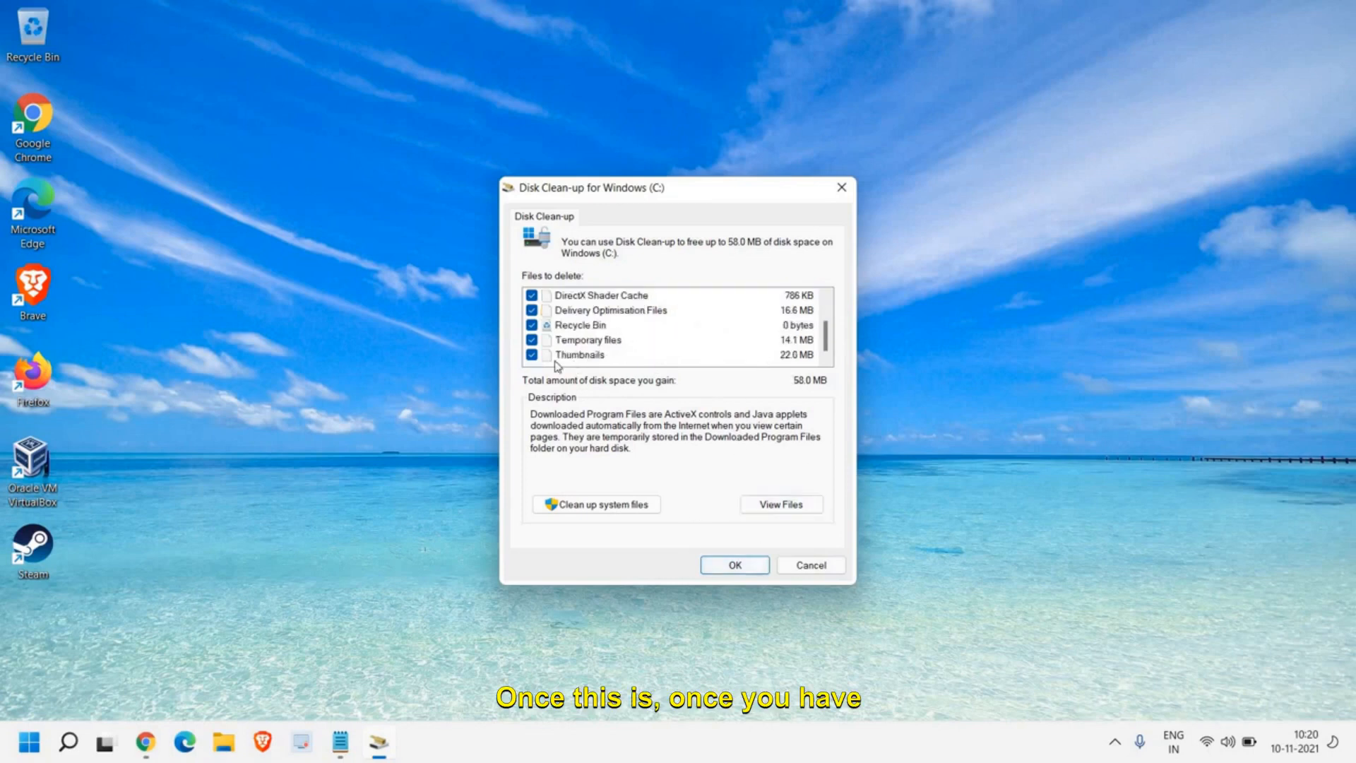
{"action": "left_click", "coordinate": [743, 569]}
{"action": "left_click", "coordinate": [707, 390]}
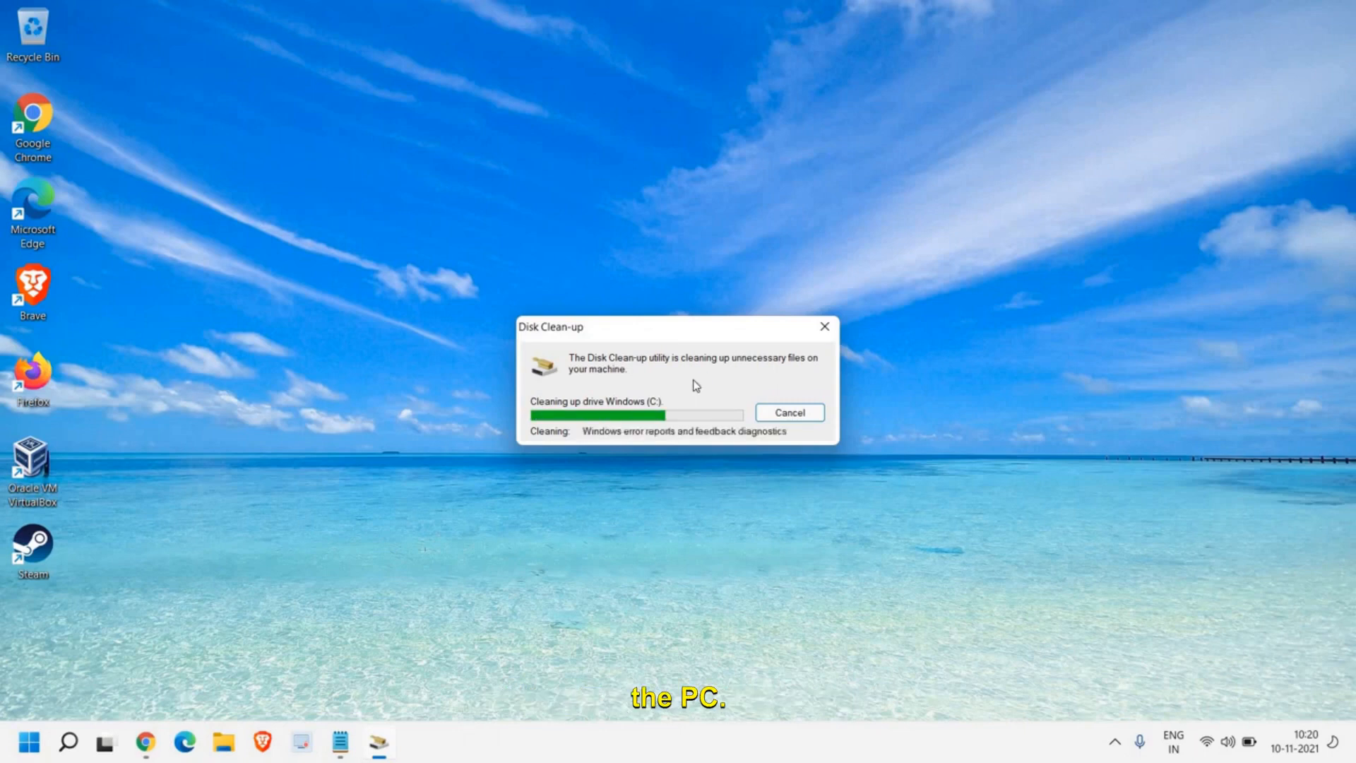
{"action": "left_click", "coordinate": [792, 411]}
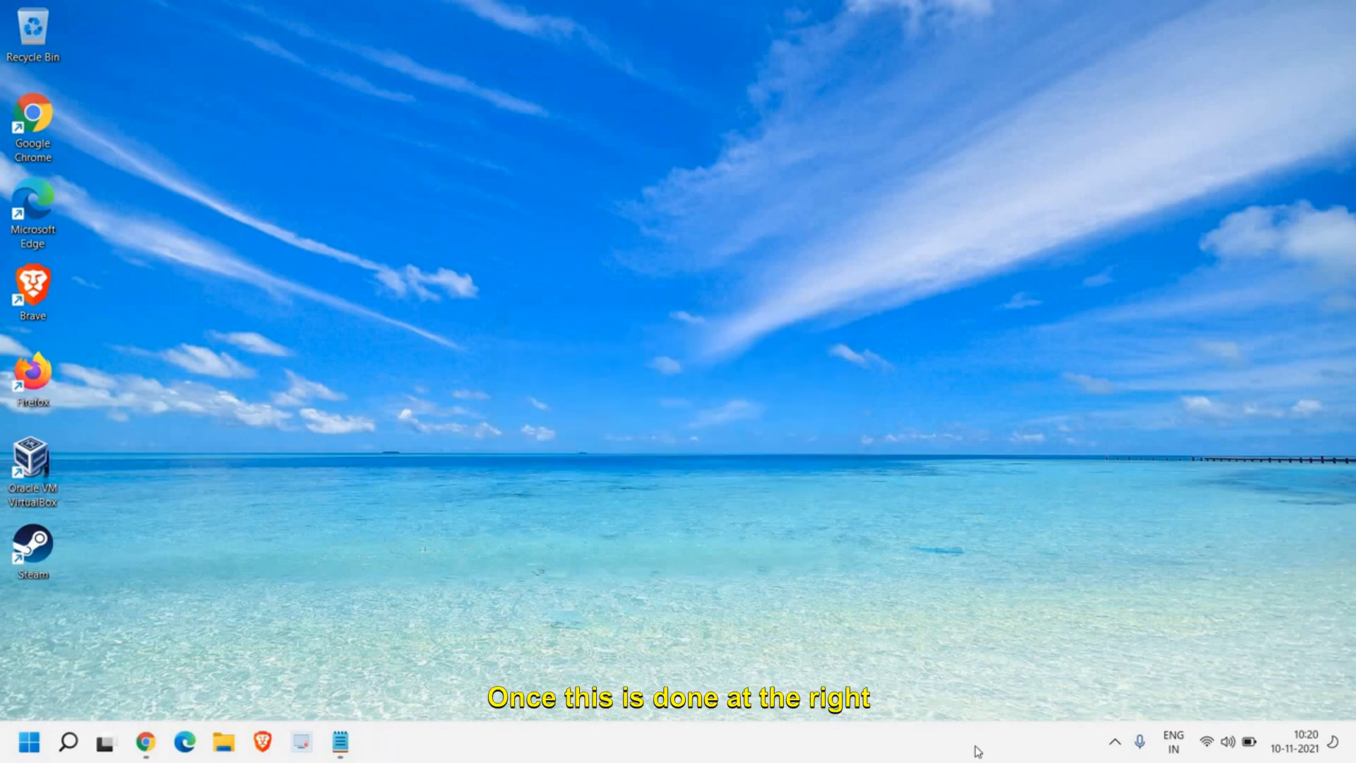
Step: Start a Quick scan under Virus & threat protection in Windows Security and minimise the window while it runs
{"action": "left_click", "coordinate": [1118, 744]}
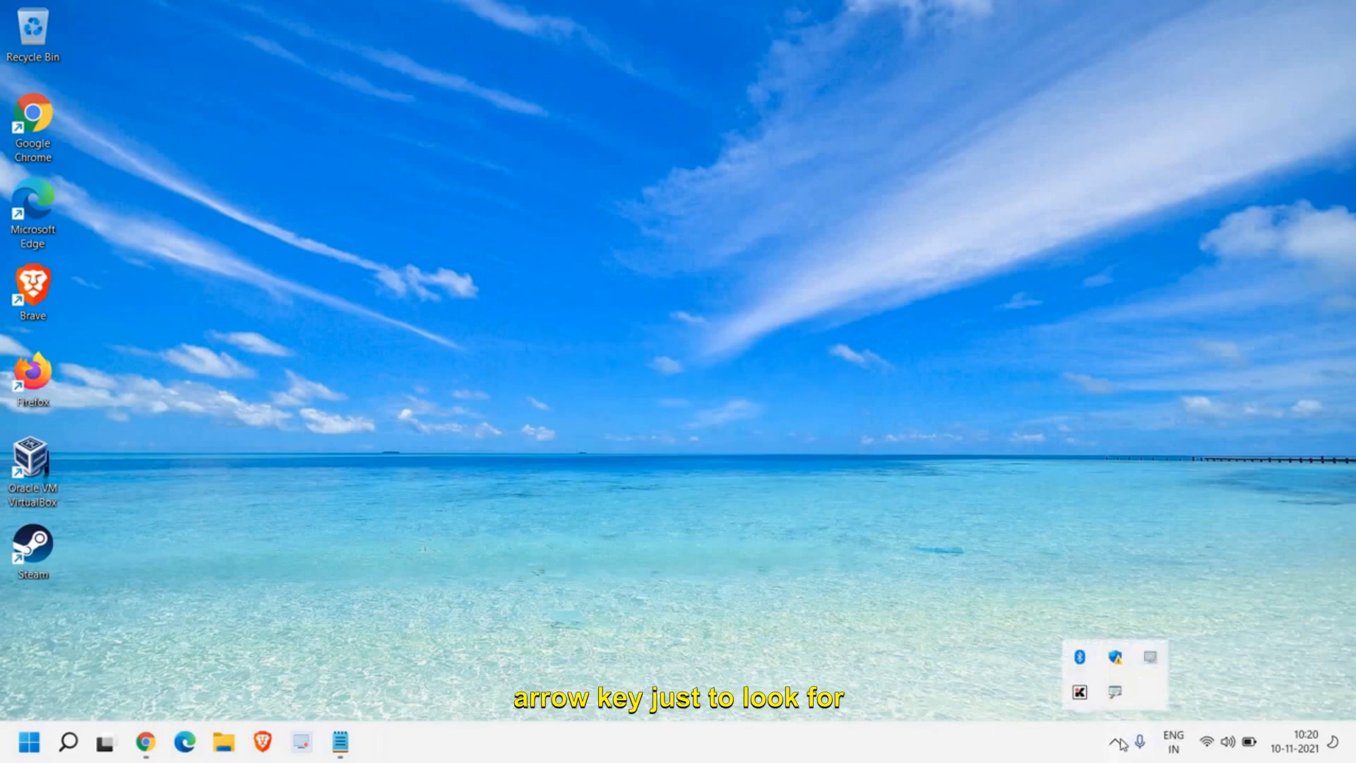
{"action": "double_click", "coordinate": [1121, 659]}
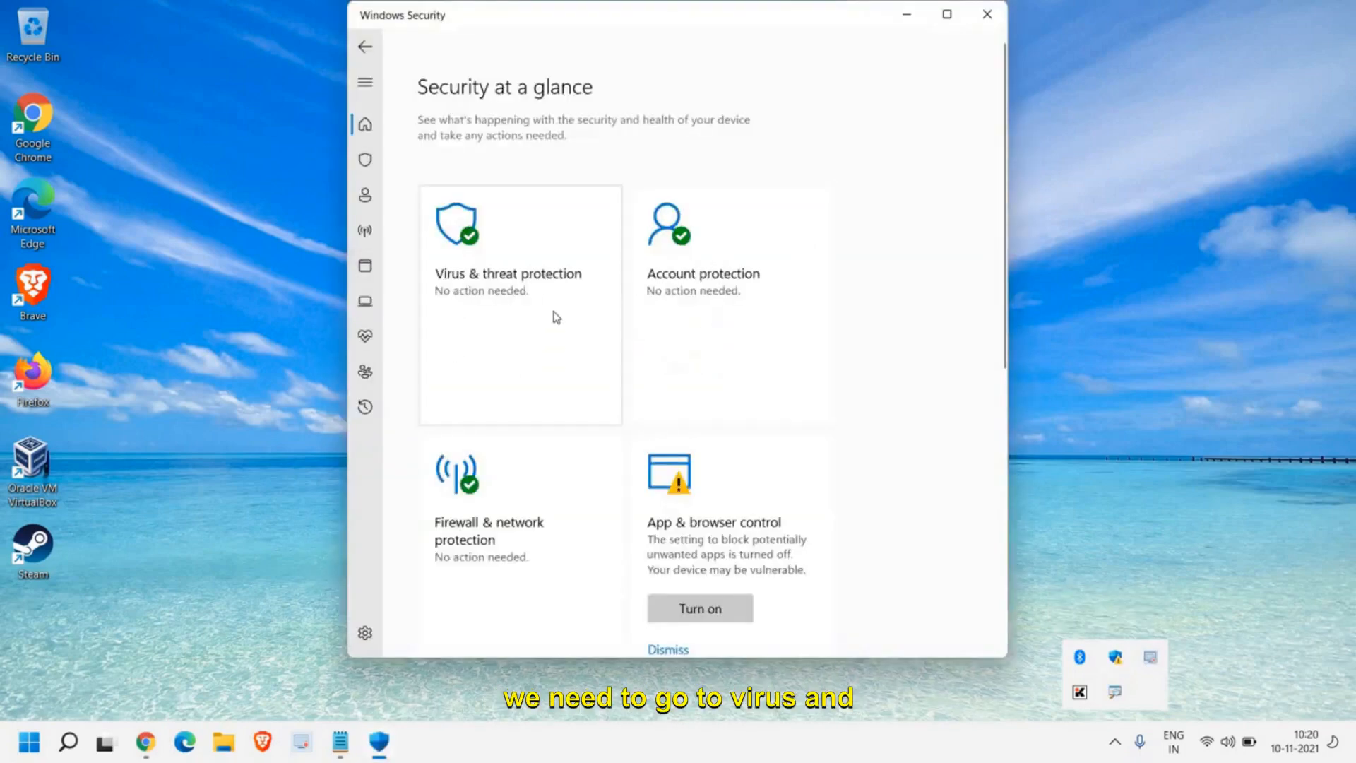
{"action": "left_click", "coordinate": [483, 289]}
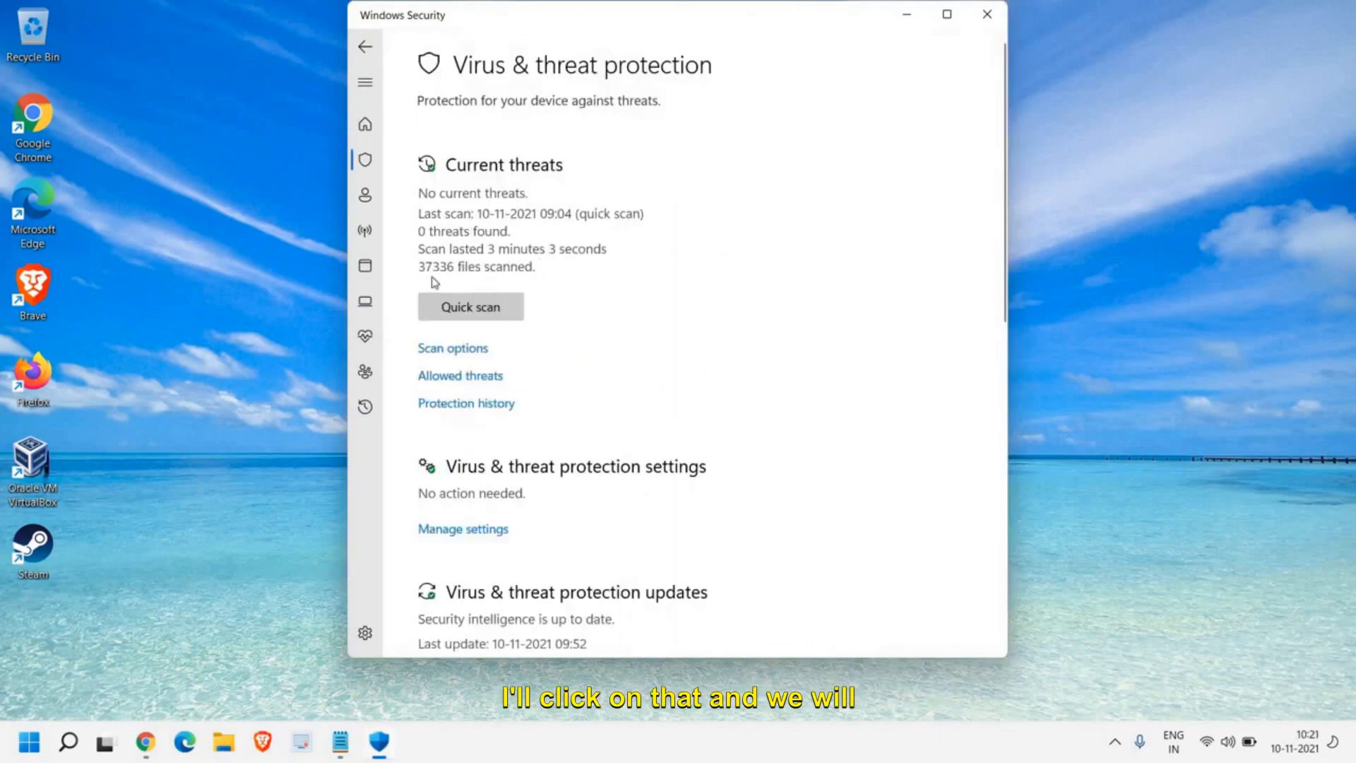
{"action": "left_click", "coordinate": [490, 318]}
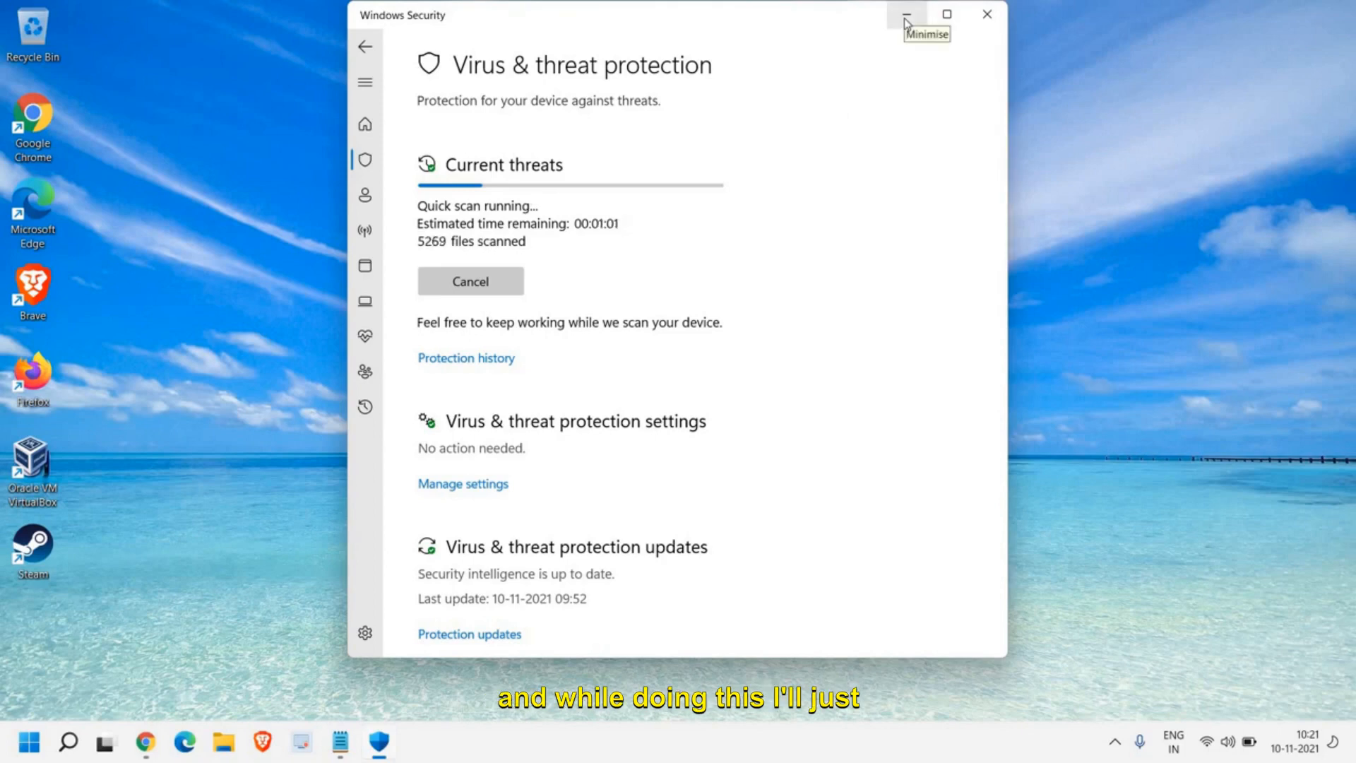
{"action": "left_click", "coordinate": [907, 16]}
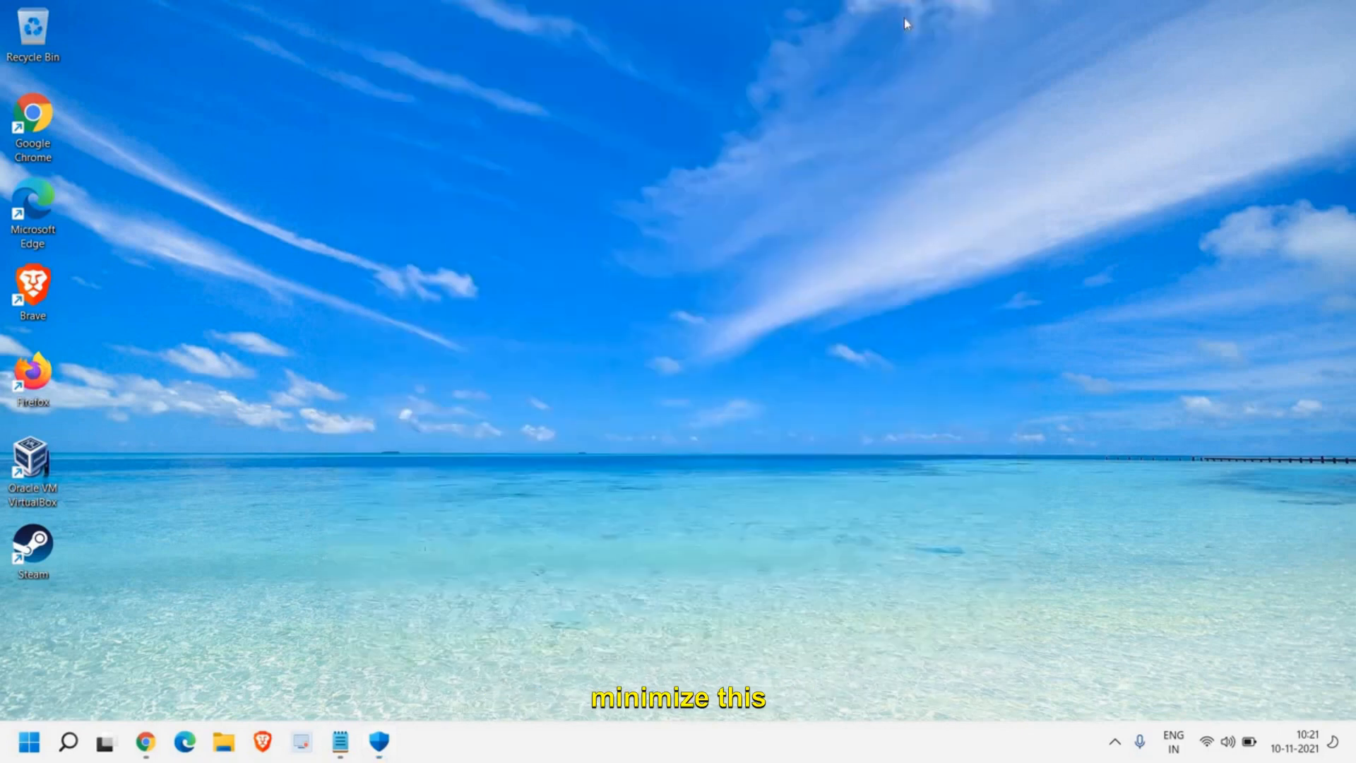
Step: Search for cmd, open Command Prompt as administrator and run sfc /scannow
{"action": "left_click", "coordinate": [69, 741]}
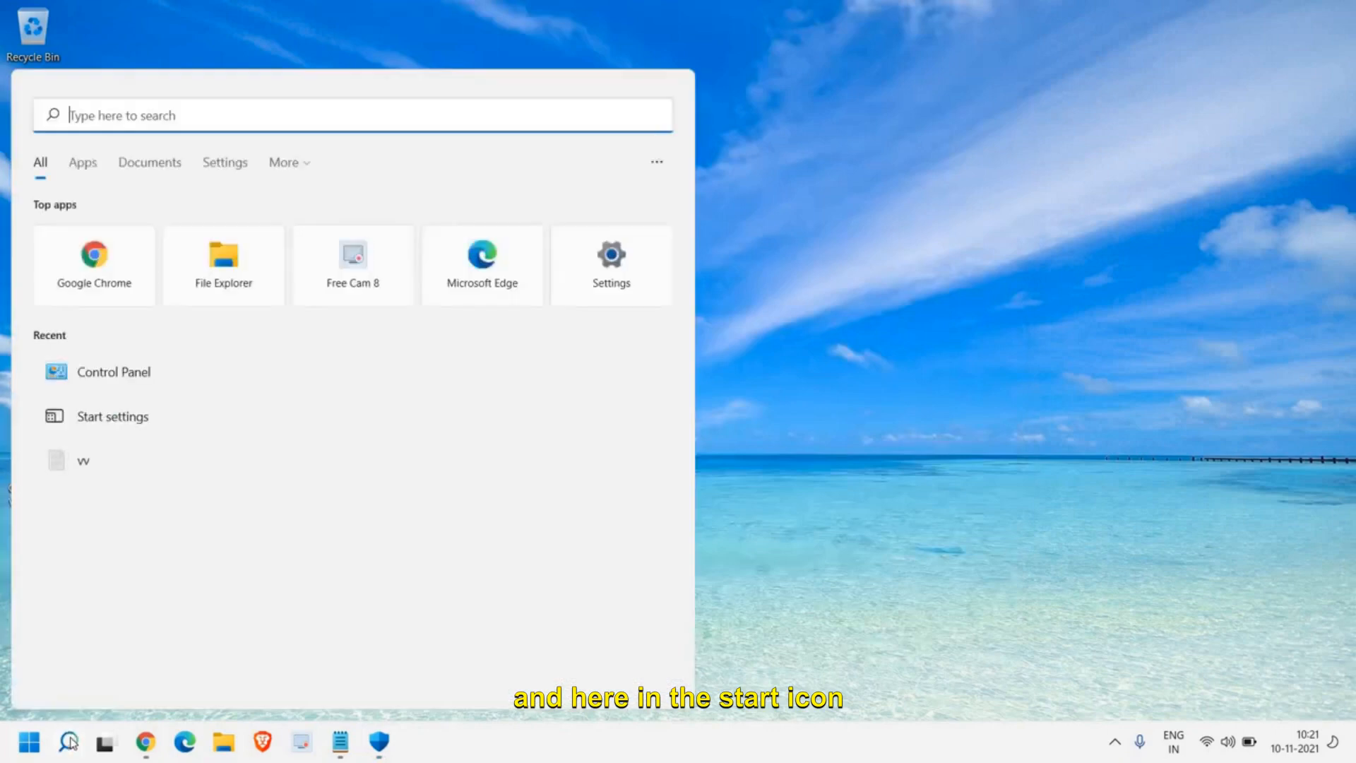
{"action": "type", "text": "cmd"}
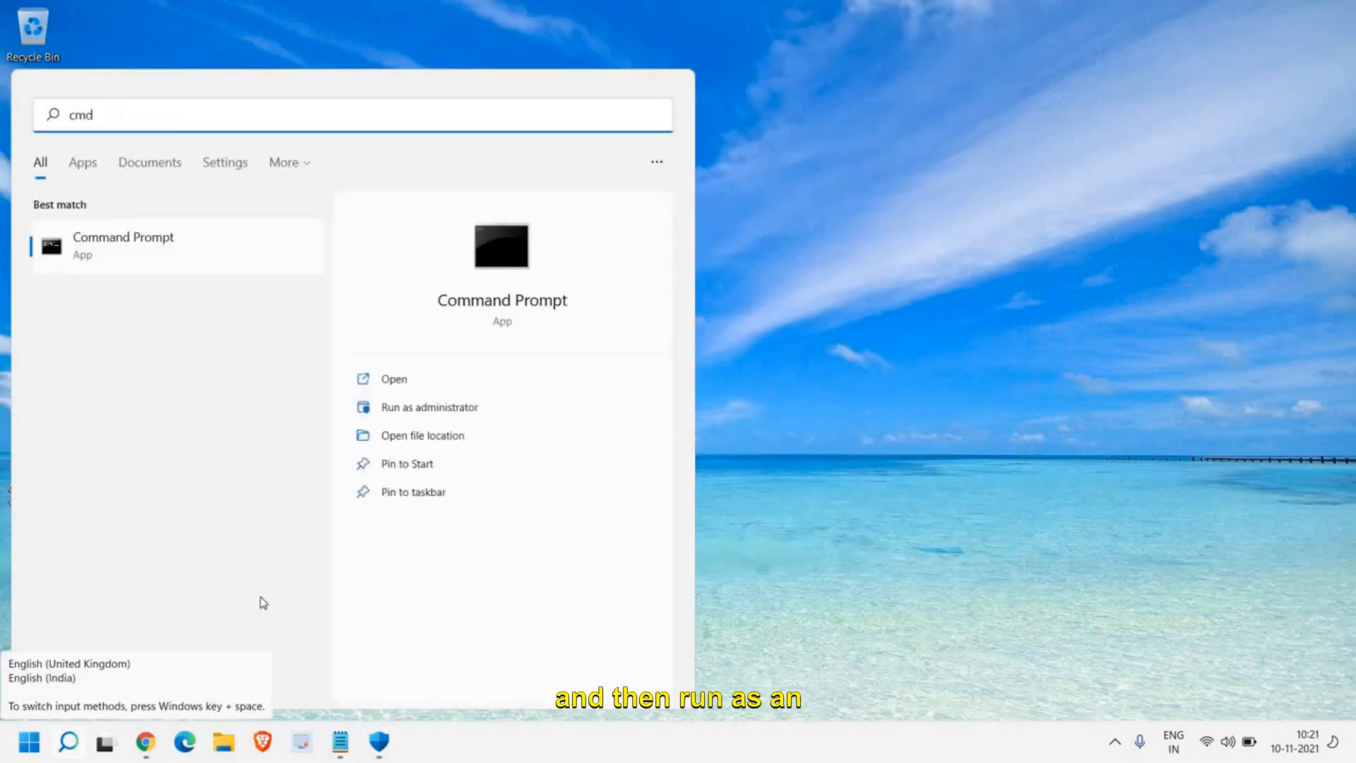
{"action": "left_click", "coordinate": [447, 410]}
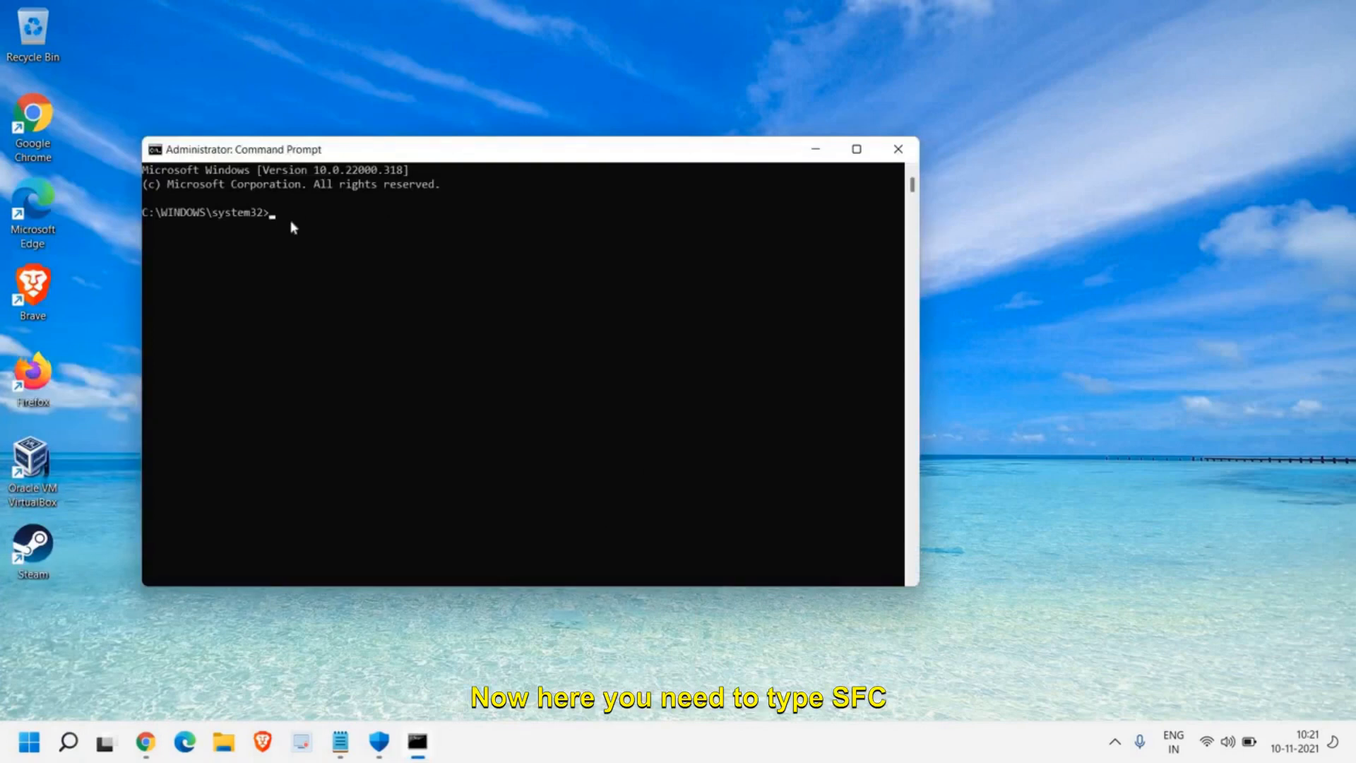
{"action": "type", "text": "c"}
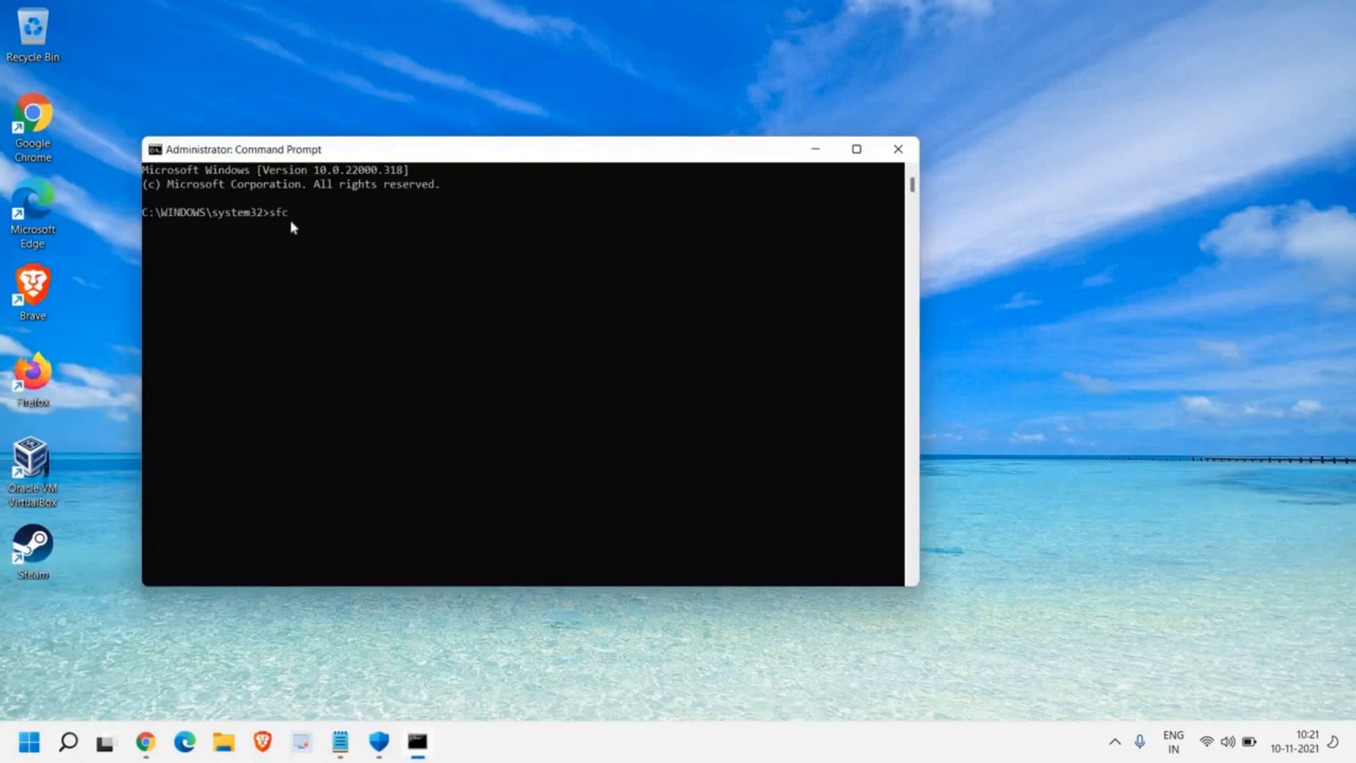
{"action": "type", "text": " /scann"}
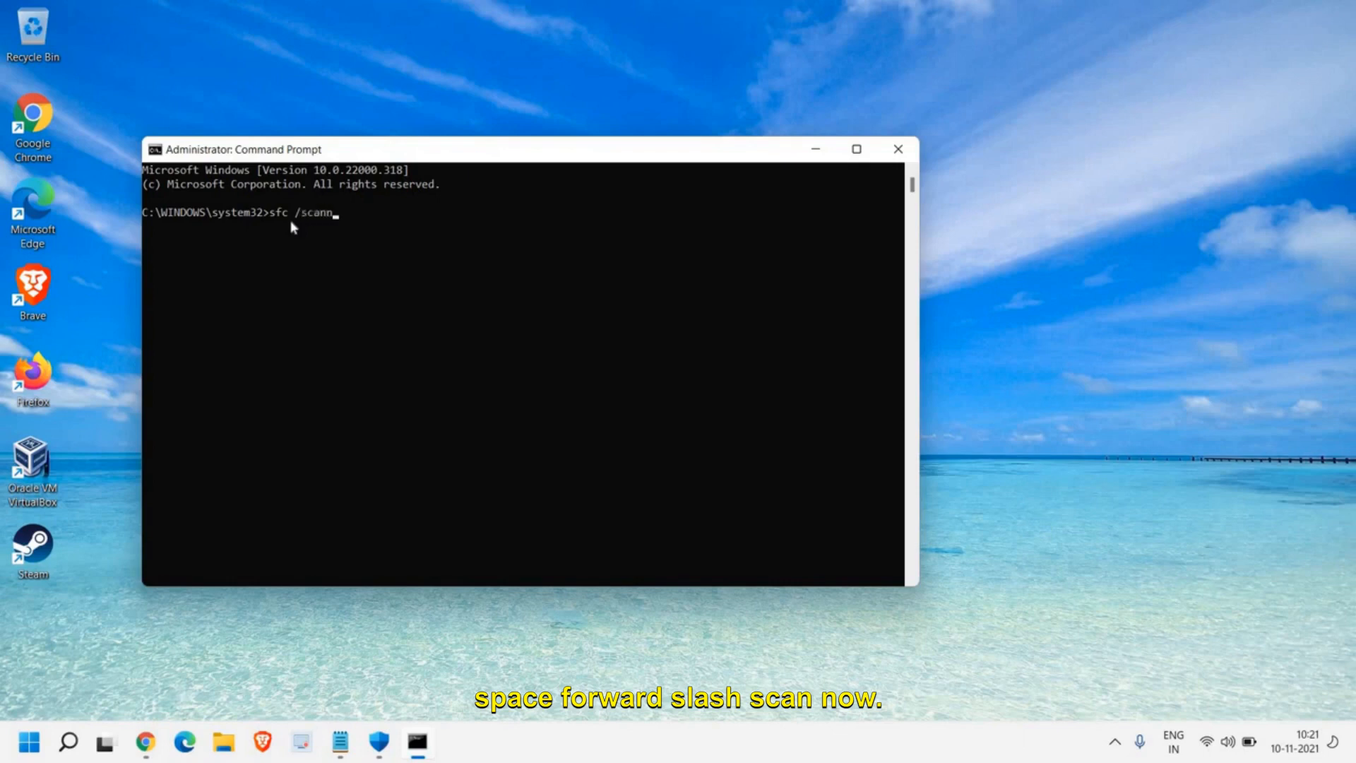
{"action": "type", "text": "ow"}
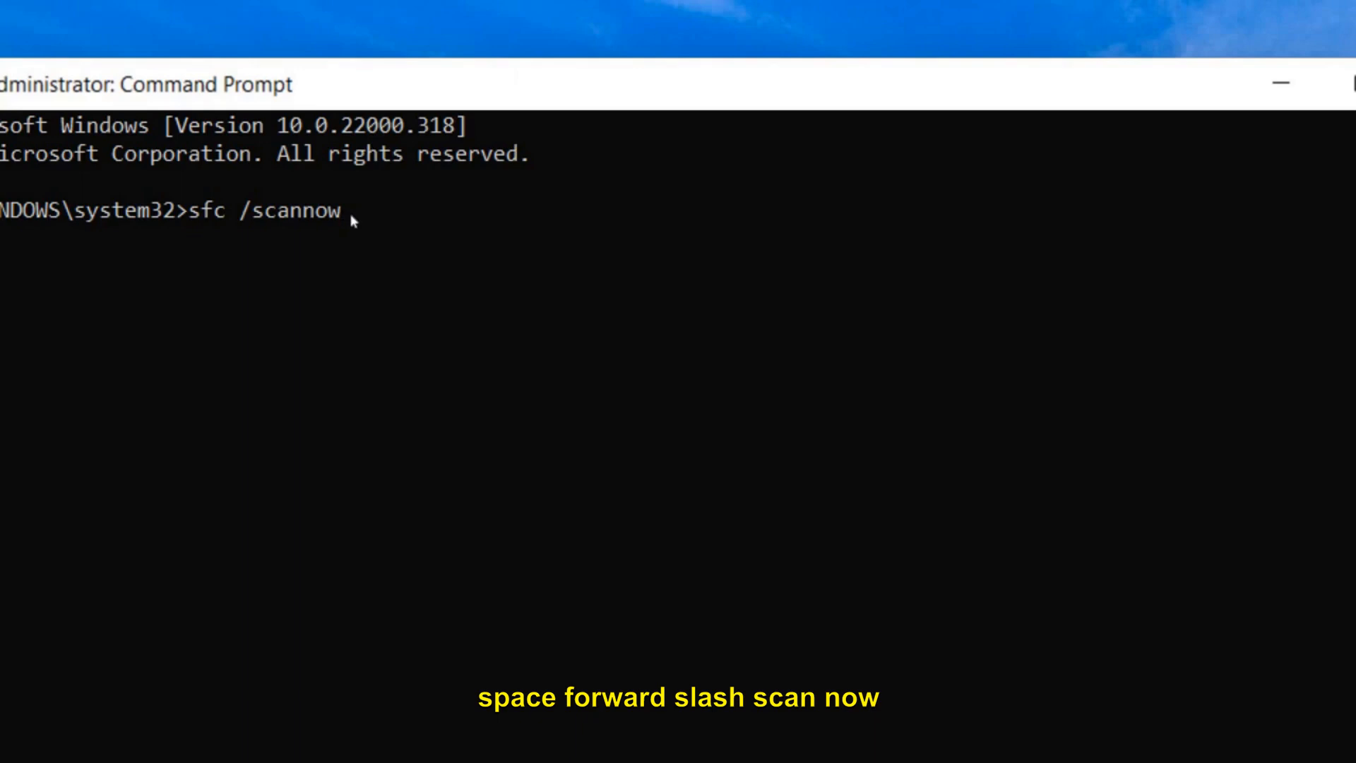
{"action": "key", "text": "Return"}
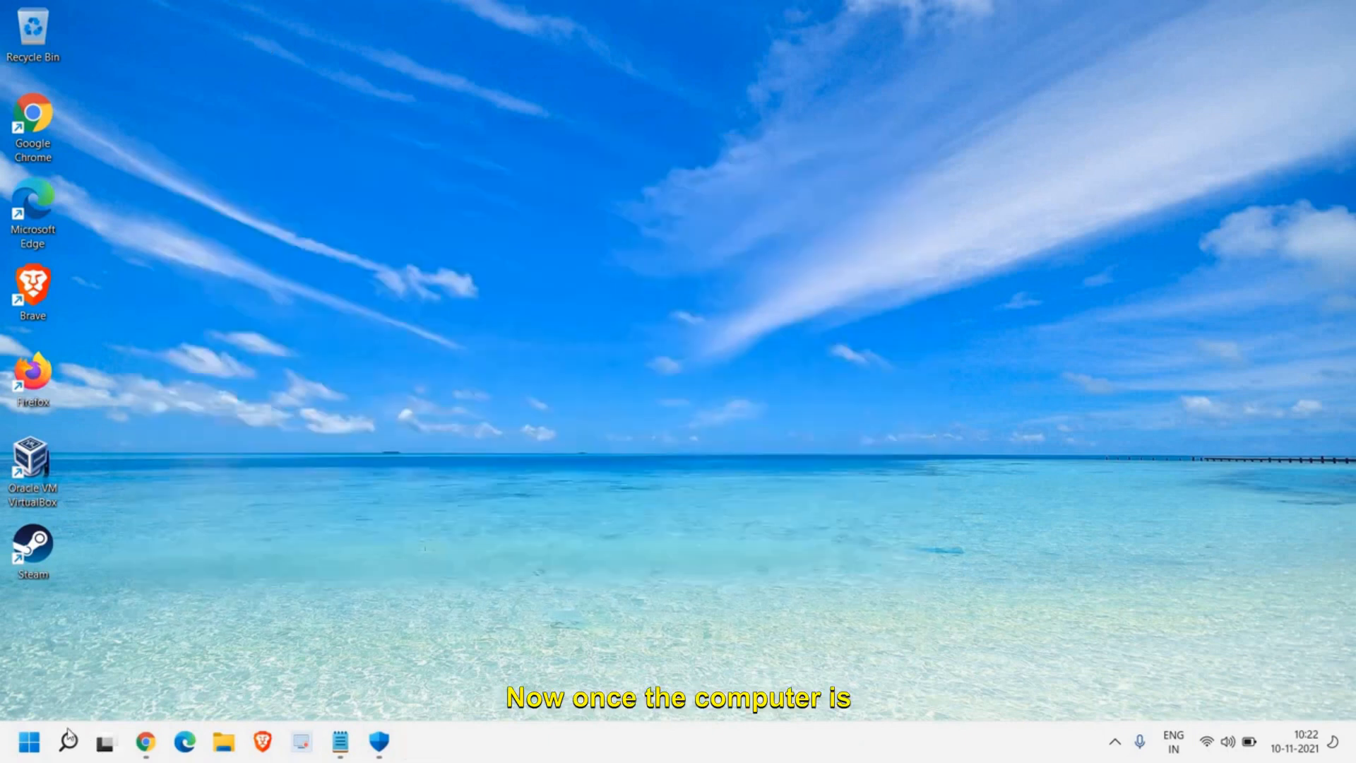
Step: Open a new Command Prompt as administrator and move its window away from the screen edge
{"action": "mouse_move", "coordinate": [69, 741]}
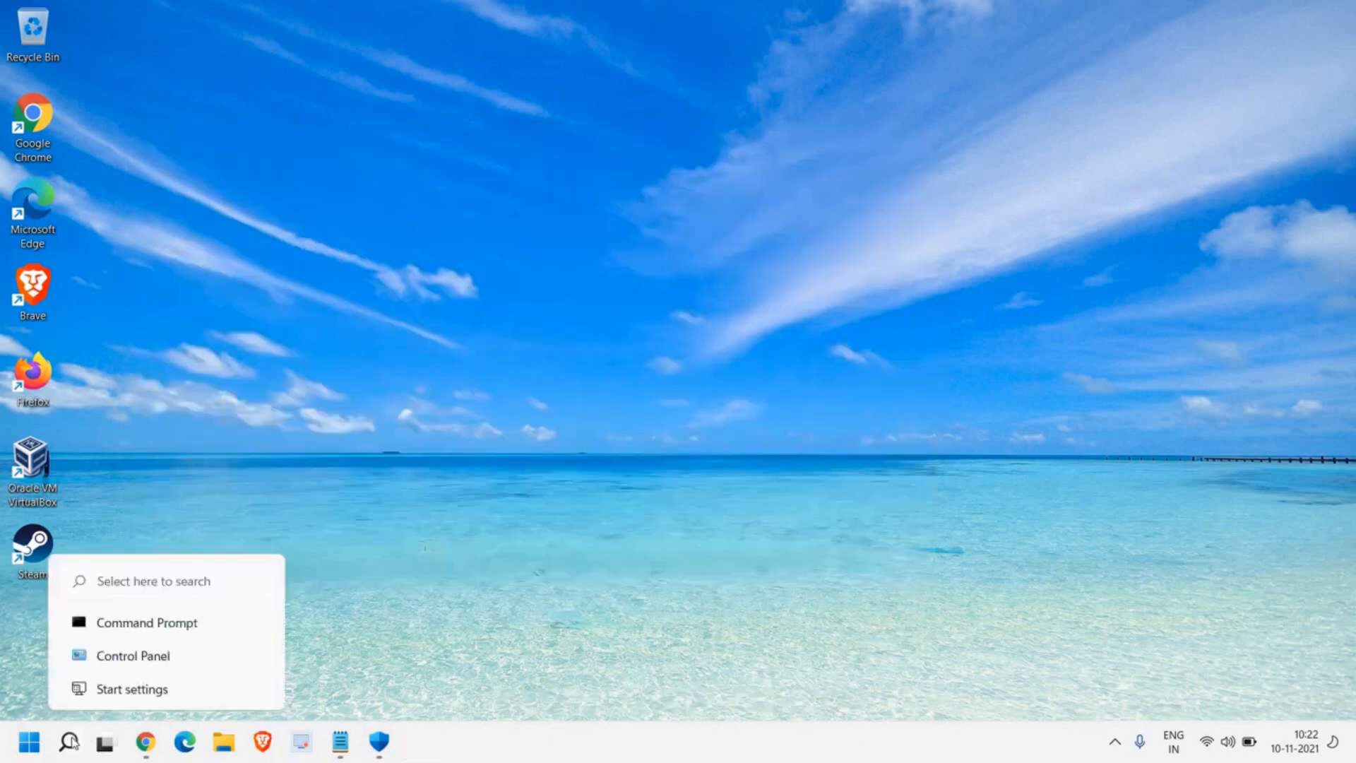
{"action": "left_click", "coordinate": [74, 743]}
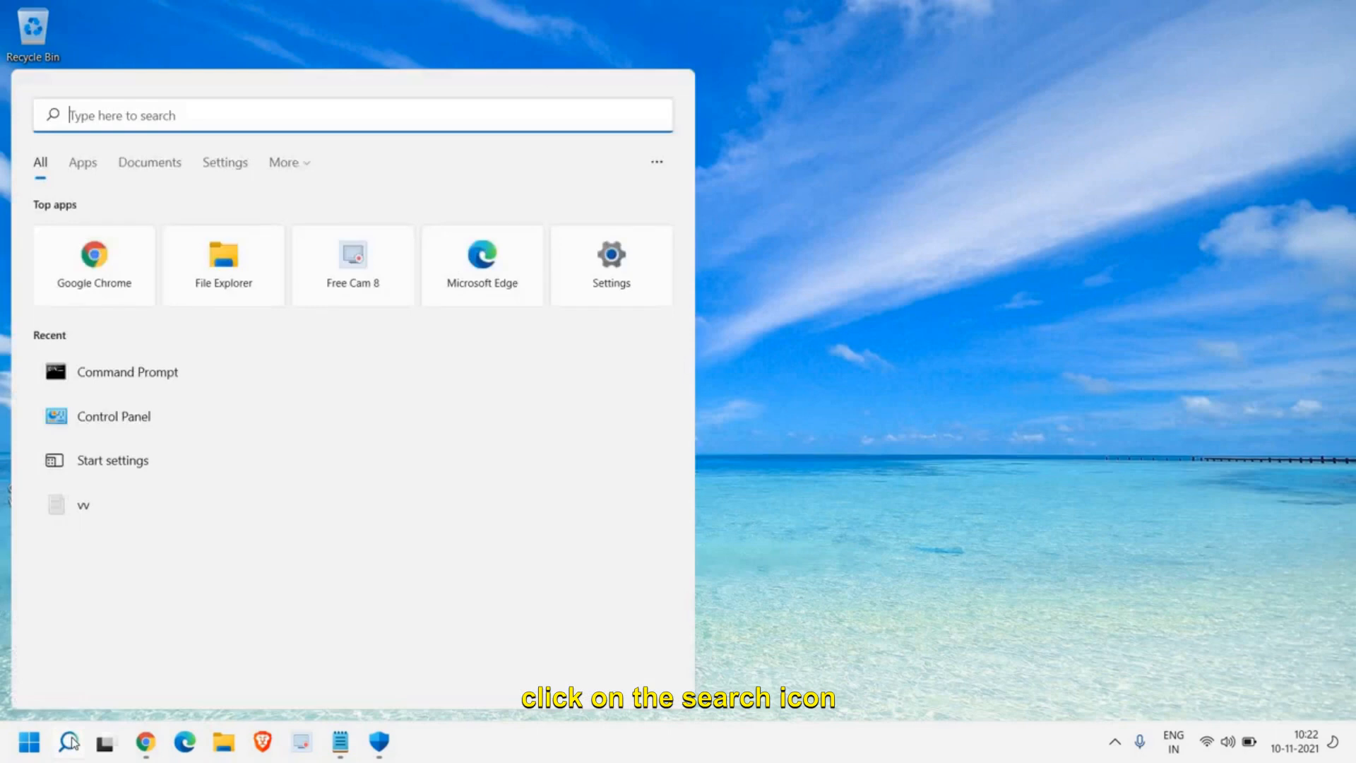
{"action": "type", "text": "cmd"}
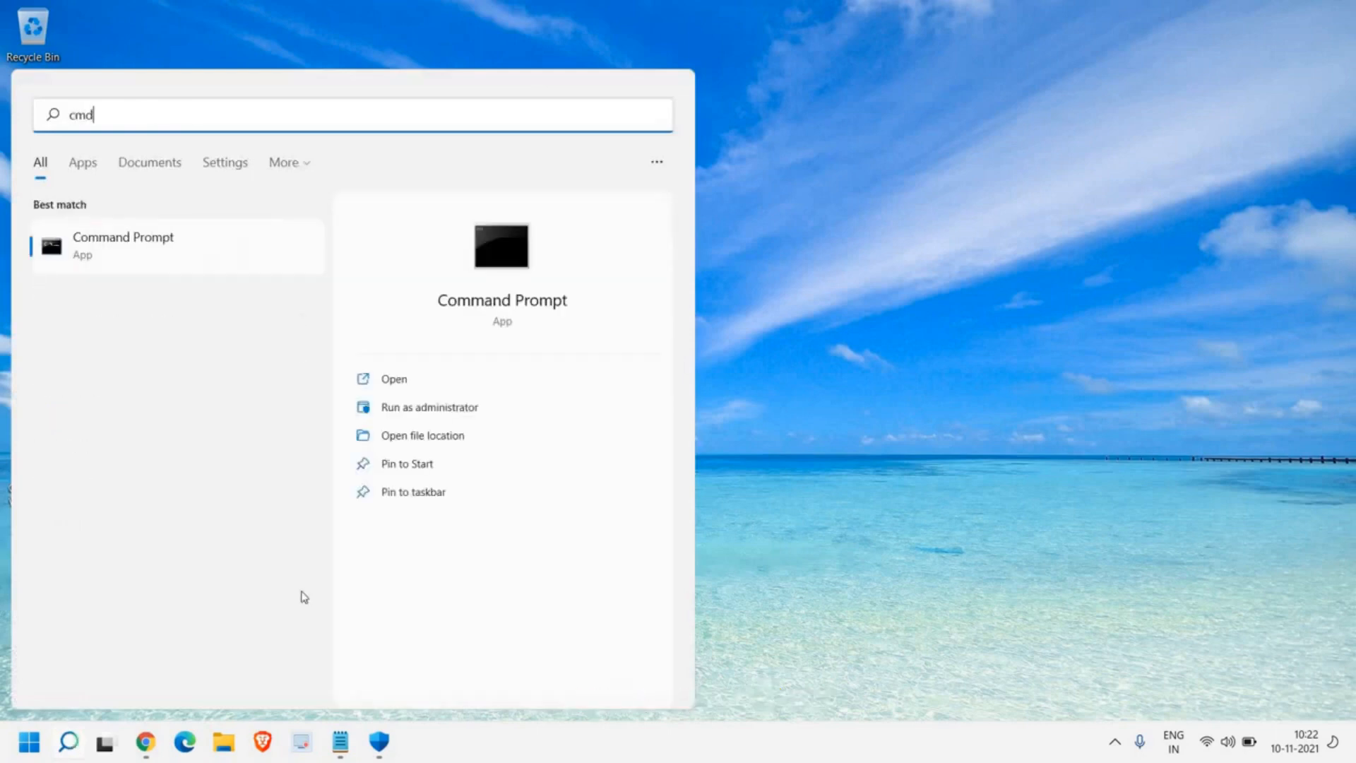
{"action": "left_click", "coordinate": [424, 407]}
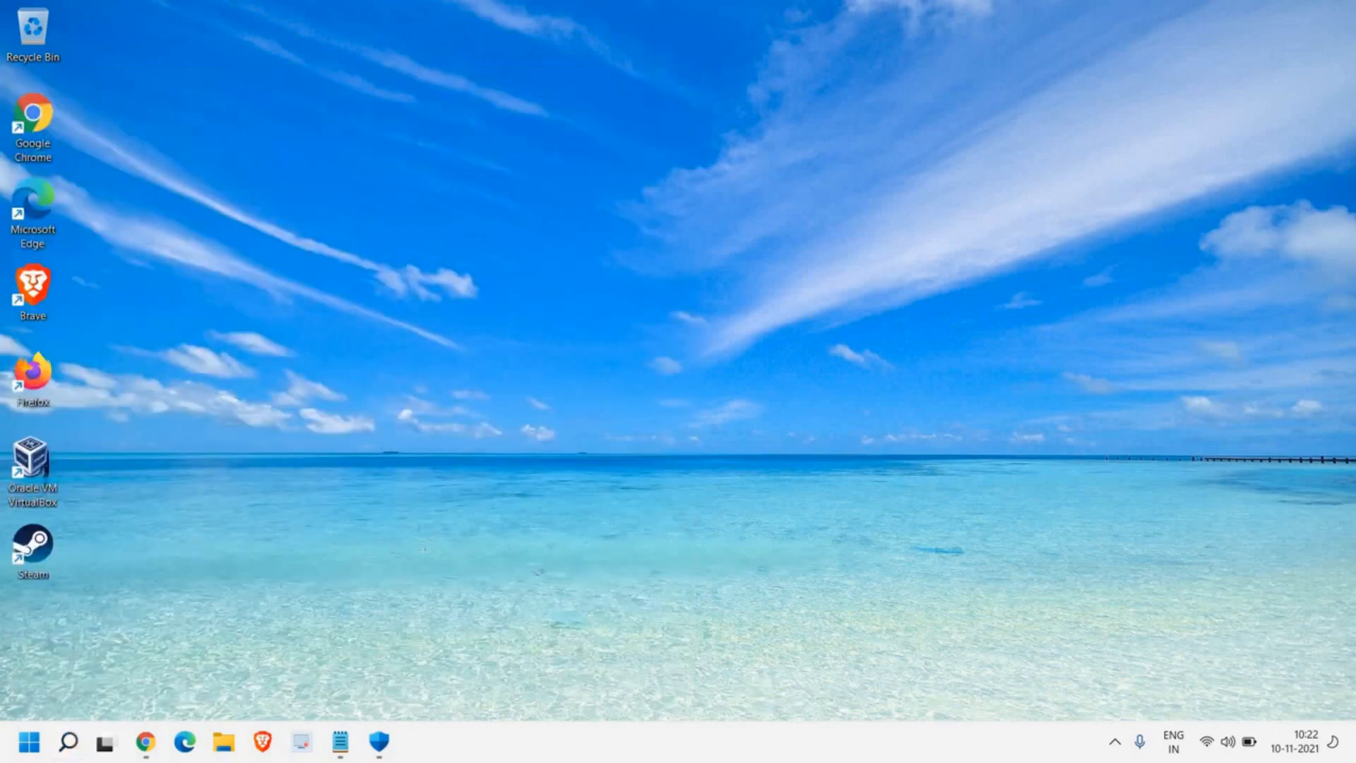
{"action": "left_click", "coordinate": [631, 502]}
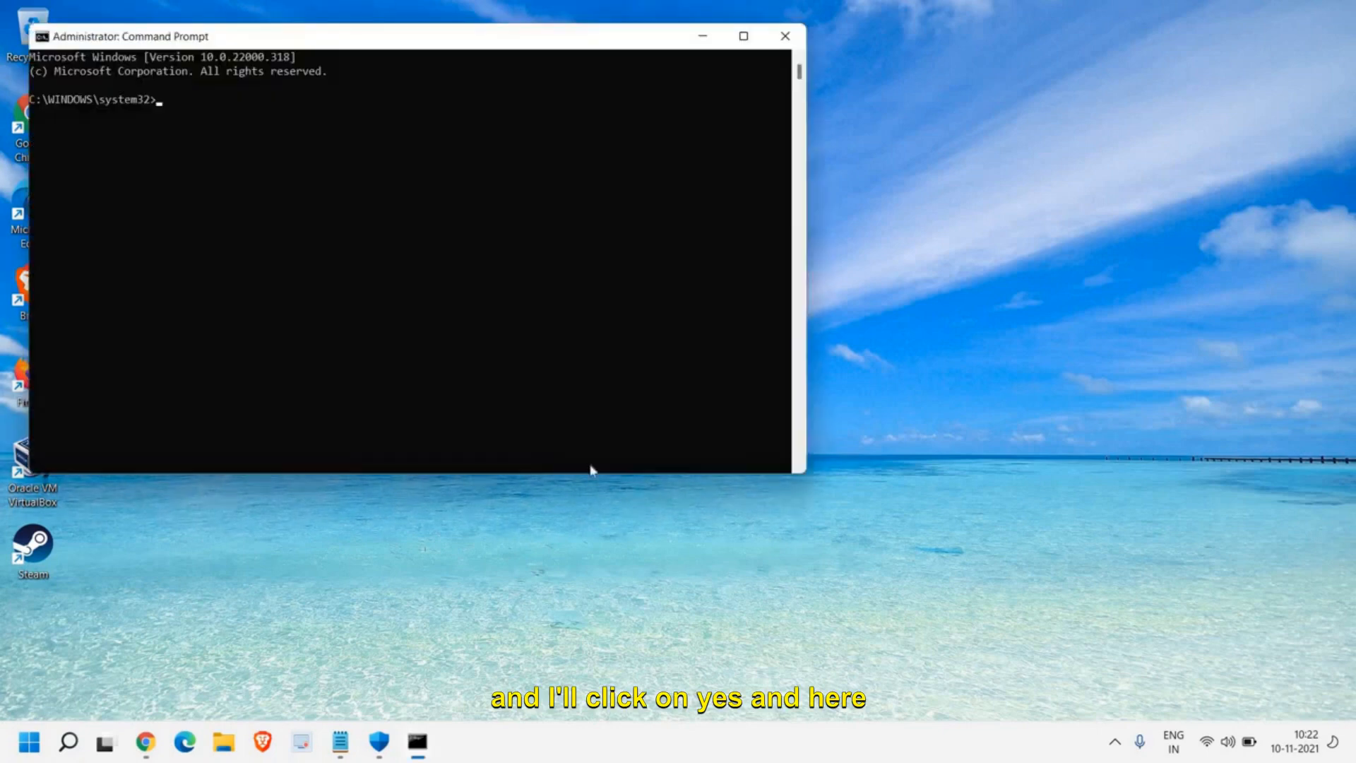
{"action": "left_click_drag", "start_coordinate": [387, 47], "coordinate": [482, 130]}
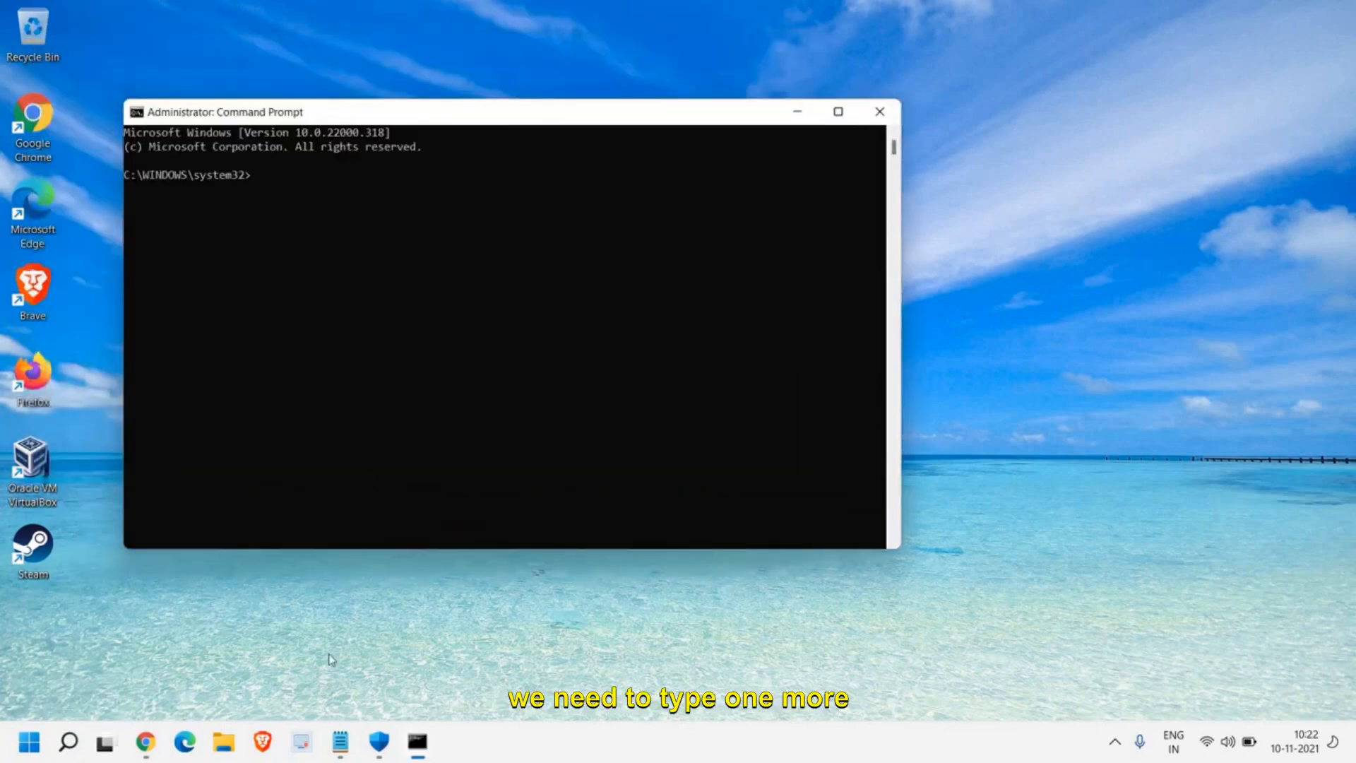
Step: Copy DISM /Online /Cleanup-Image /RestoreHealth from the Notepad note and run it in Command Prompt
{"action": "mouse_move", "coordinate": [340, 742]}
{"action": "left_click", "coordinate": [382, 664]}
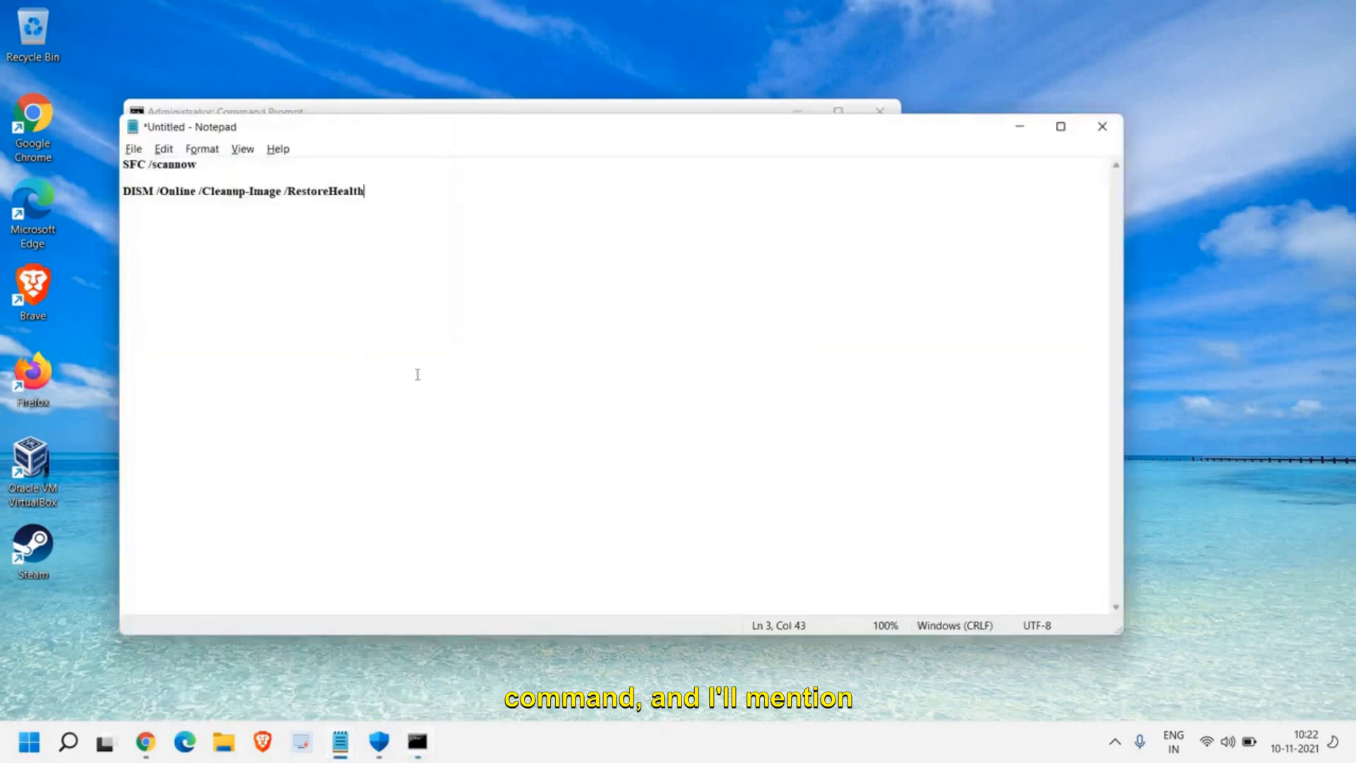
{"action": "left_click_drag", "start_coordinate": [372, 191], "coordinate": [125, 198]}
{"action": "key", "text": "ctrl+c"}
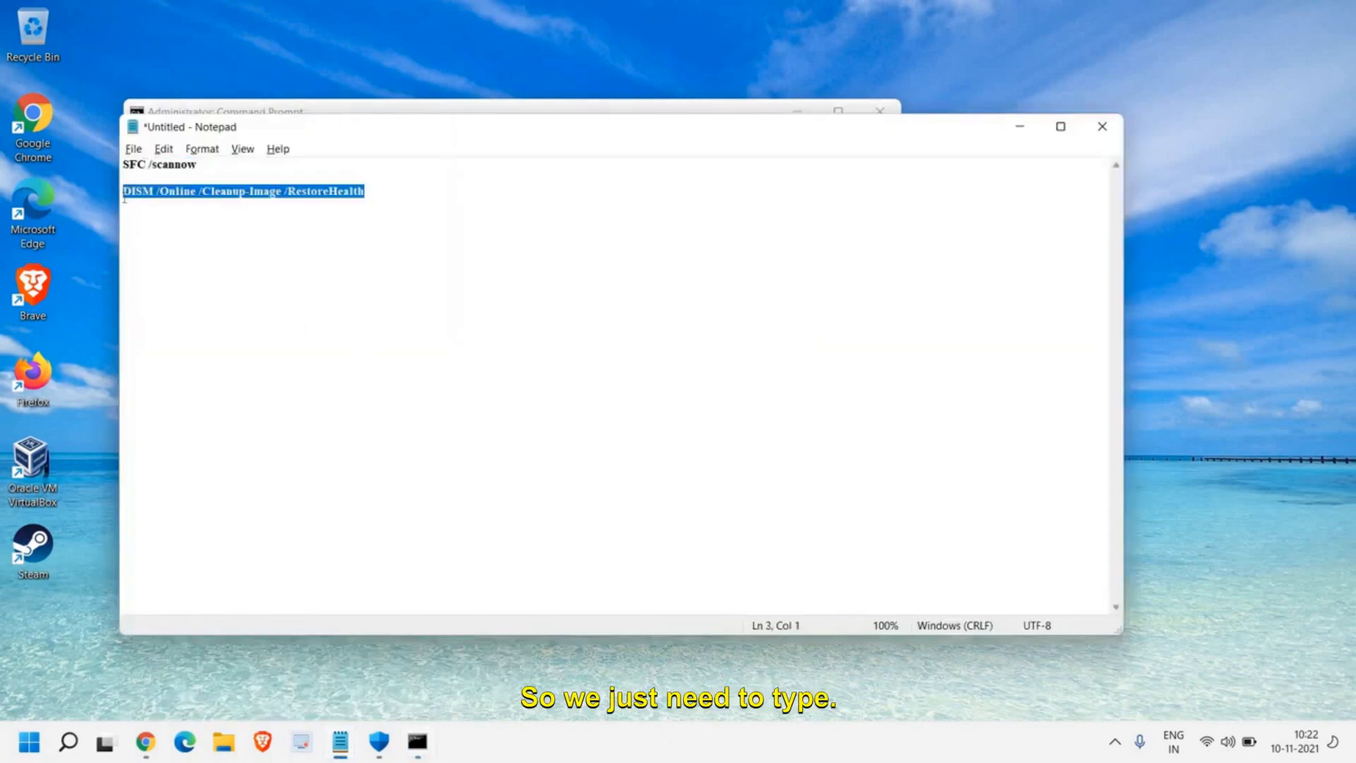
{"action": "key", "text": "alt+Tab"}
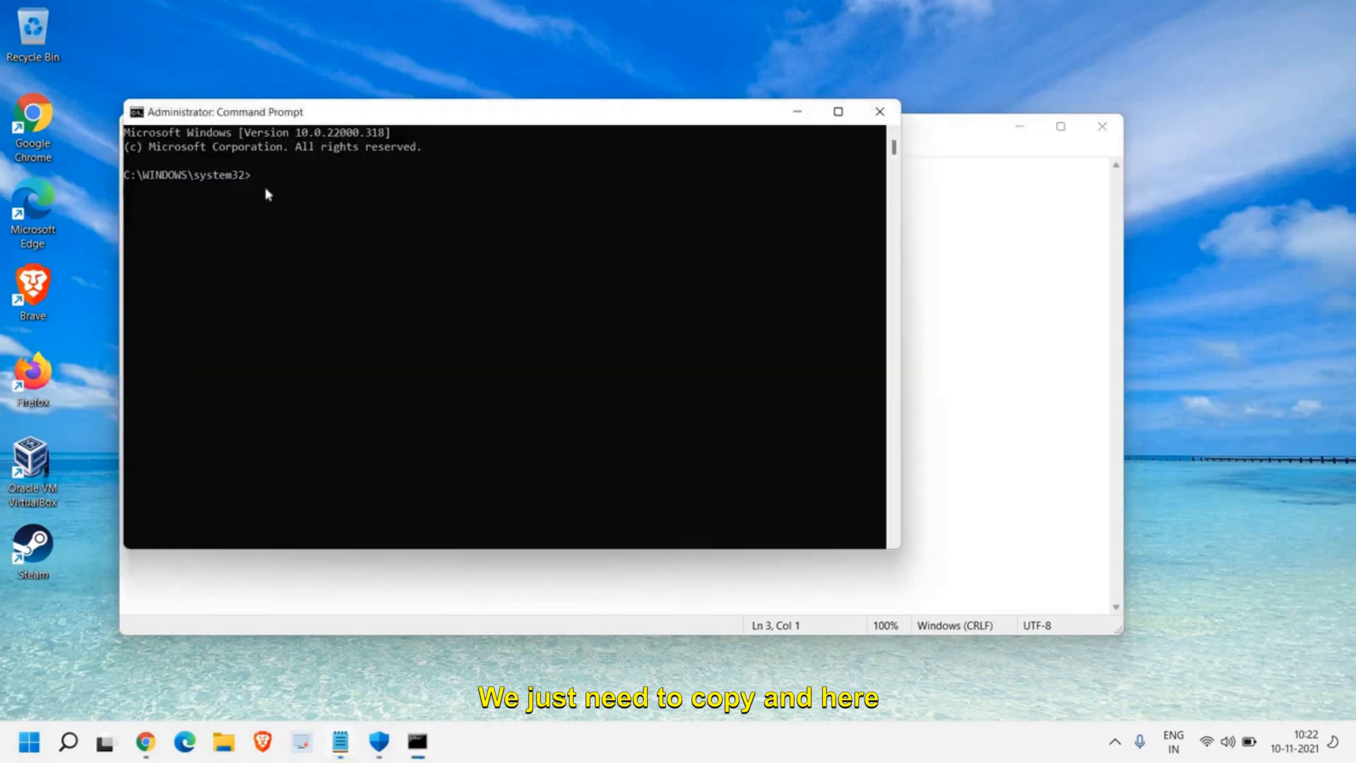
{"action": "left_click", "coordinate": [266, 180]}
{"action": "left_click", "coordinate": [253, 177]}
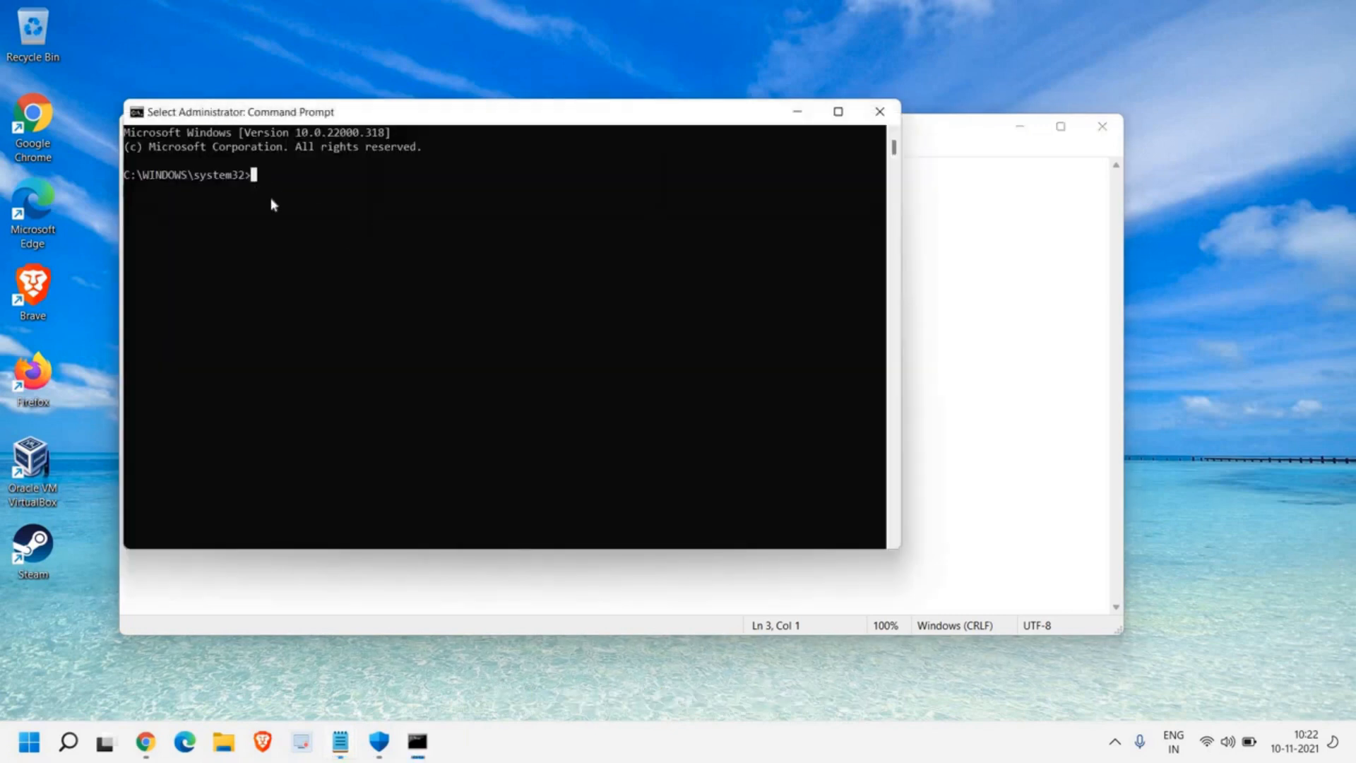
{"action": "key", "text": "ctrl+v"}
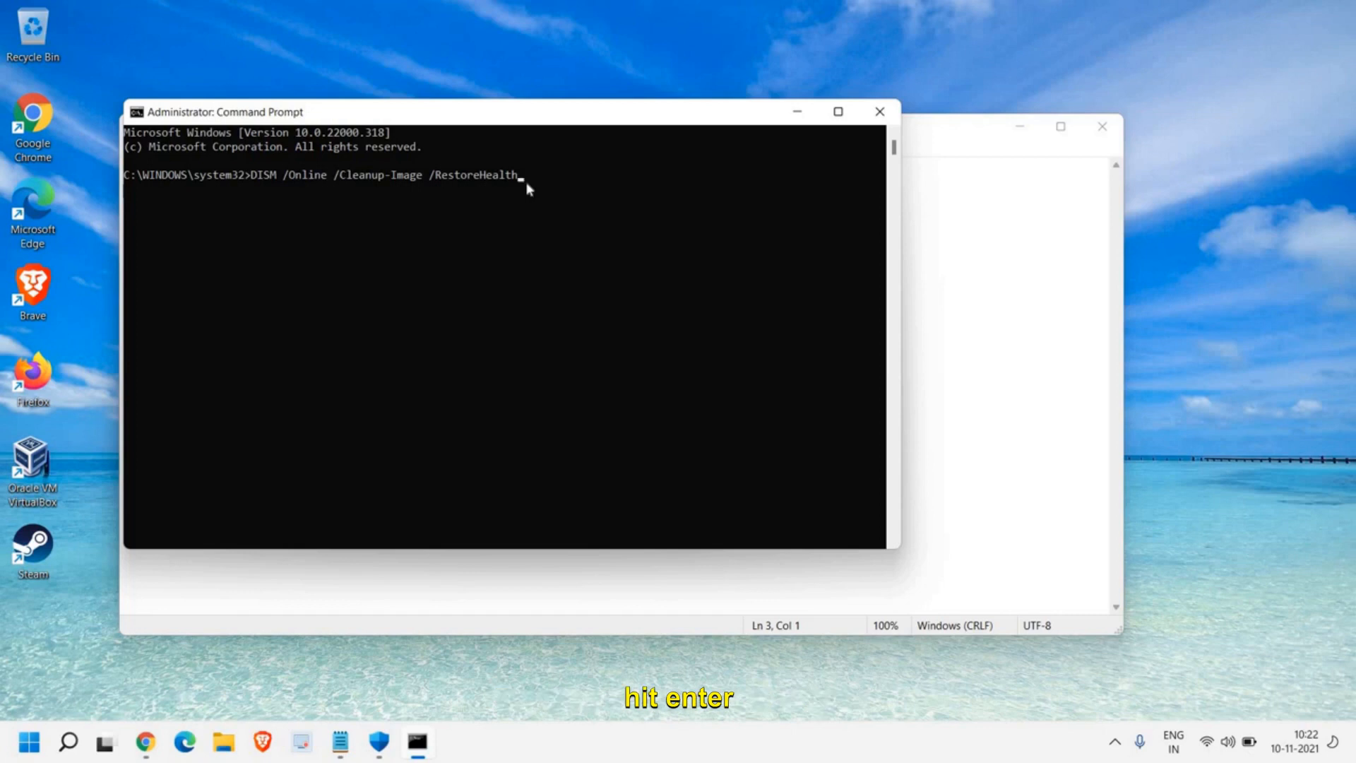
{"action": "key", "text": "Return"}
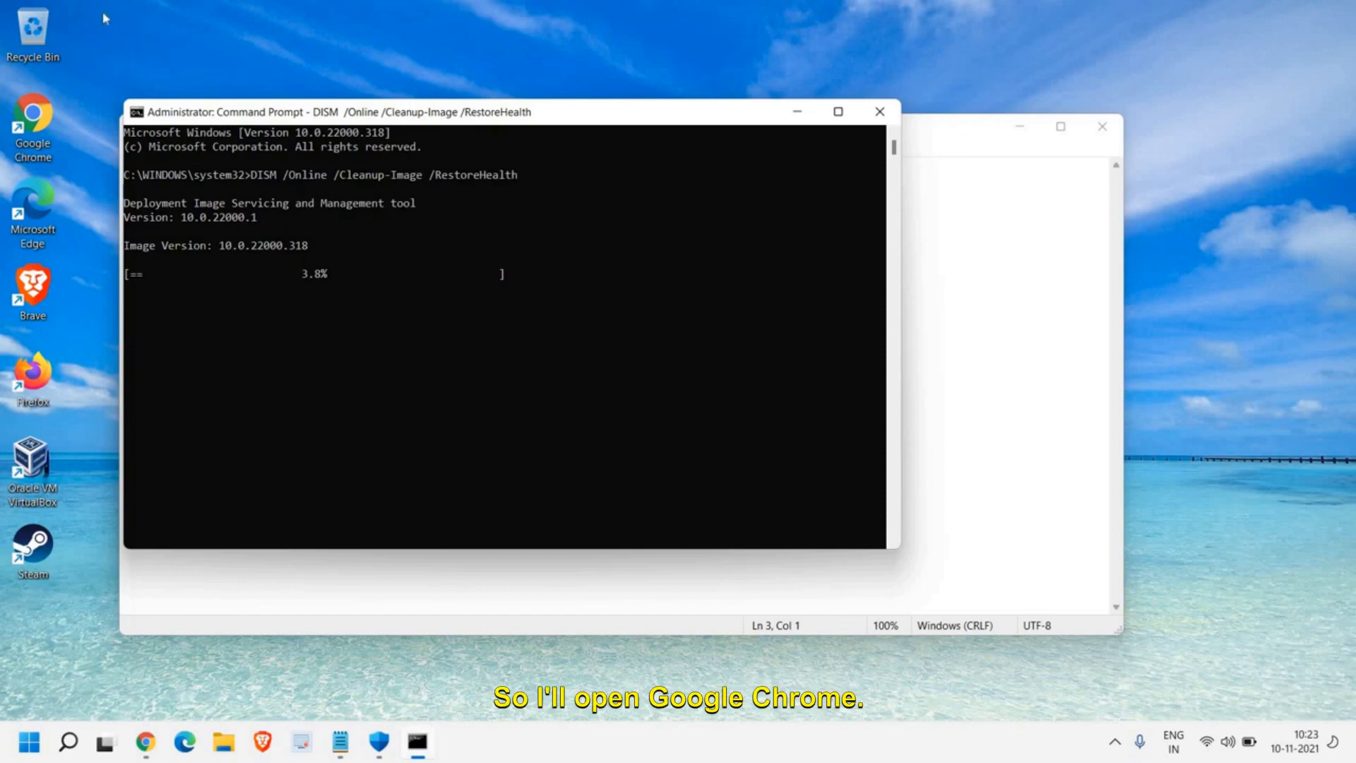
Step: Close Command Prompt and Notepad, and open the Extensions page from the settings in Google Chrome
{"action": "left_click", "coordinate": [880, 112]}
{"action": "left_click", "coordinate": [1100, 129]}
{"action": "double_click", "coordinate": [36, 120]}
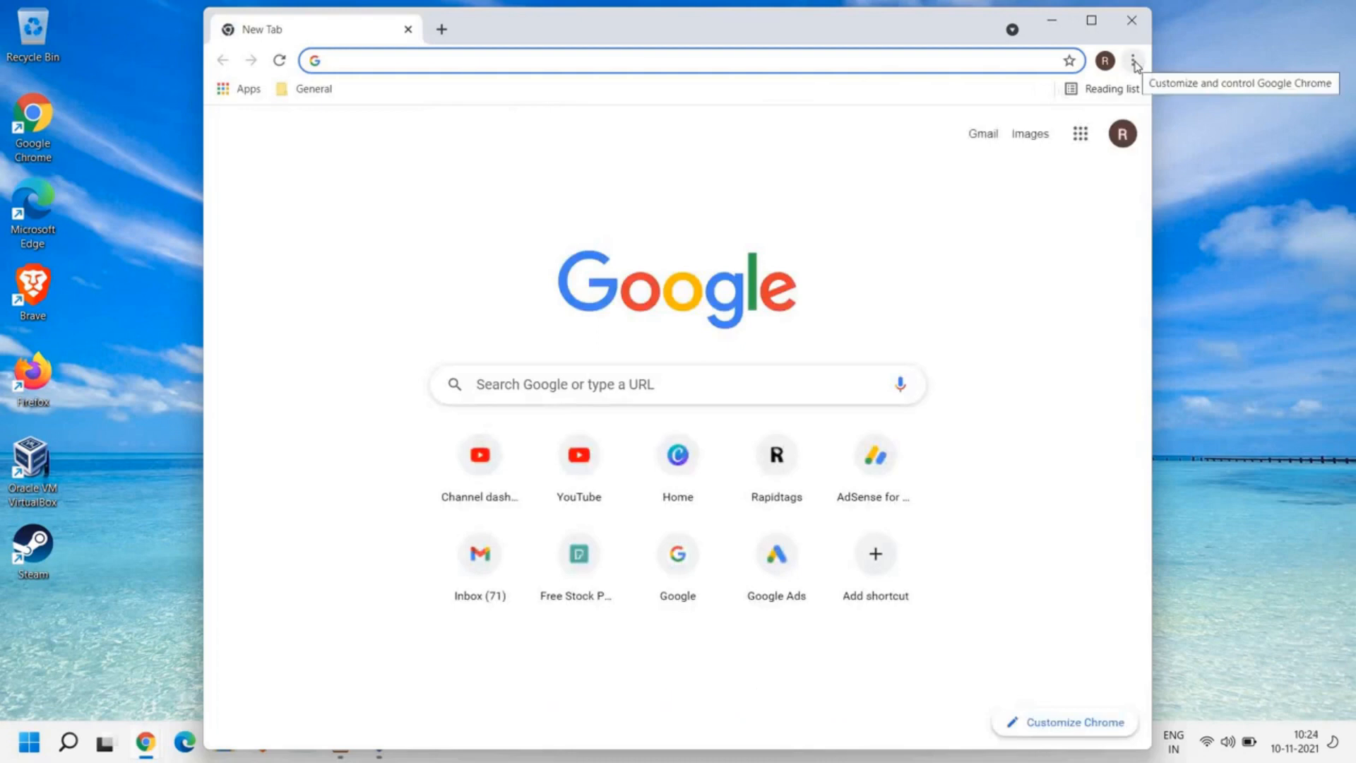
{"action": "left_click", "coordinate": [1134, 61]}
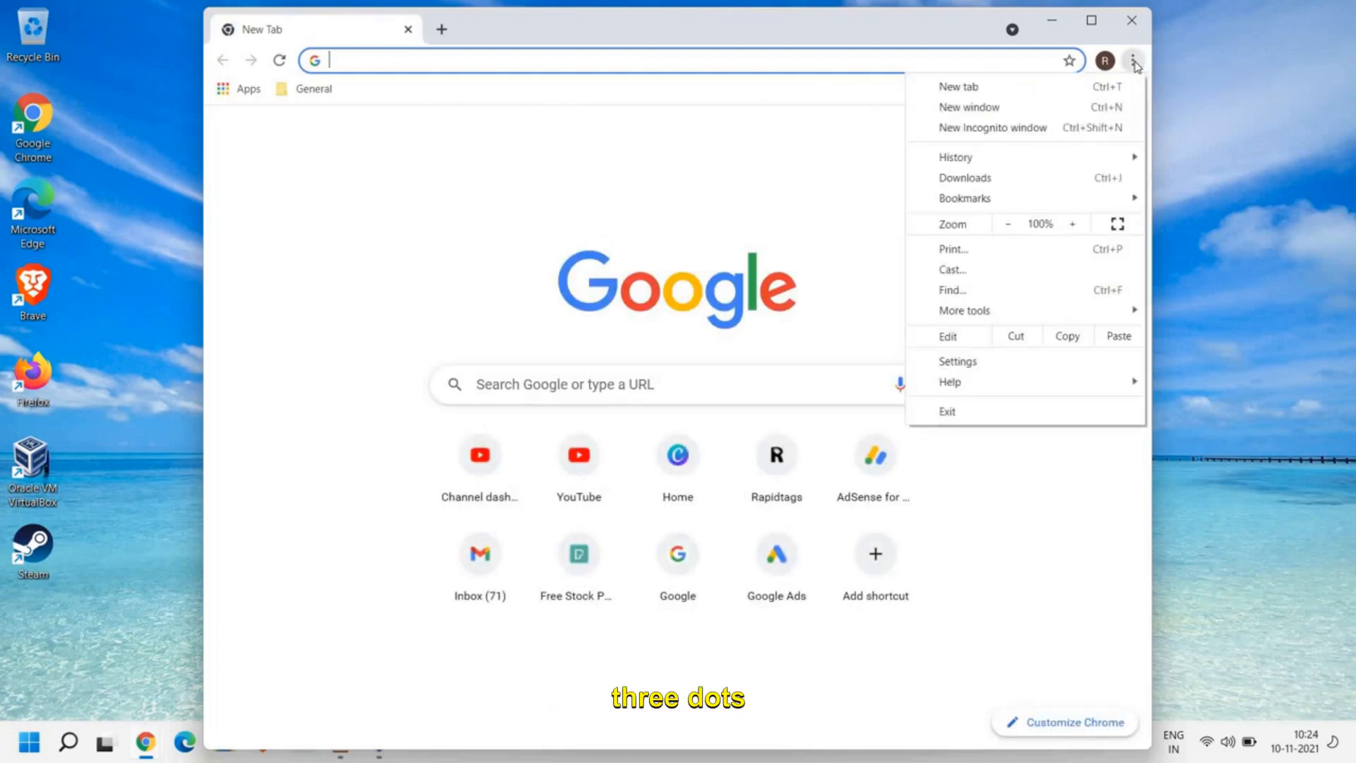
{"action": "left_click", "coordinate": [968, 362]}
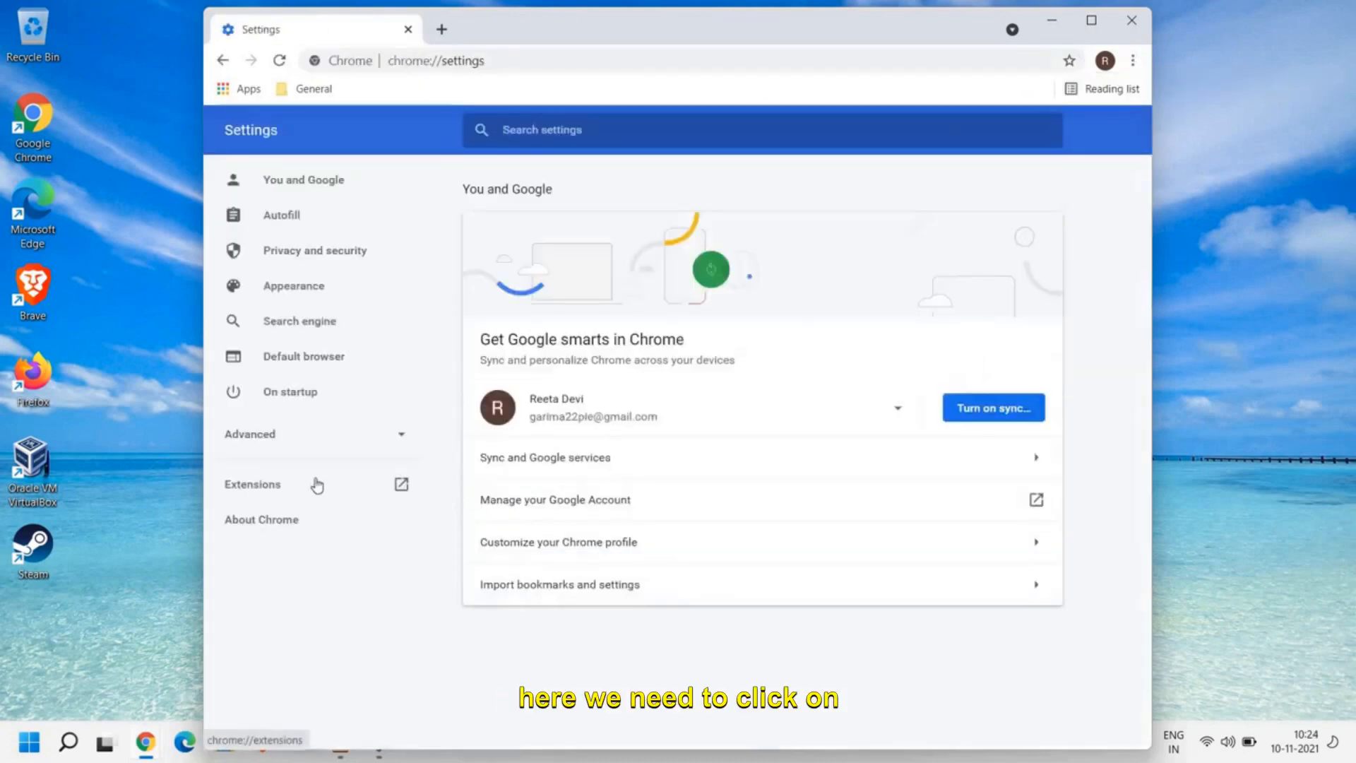
{"action": "left_click", "coordinate": [252, 493]}
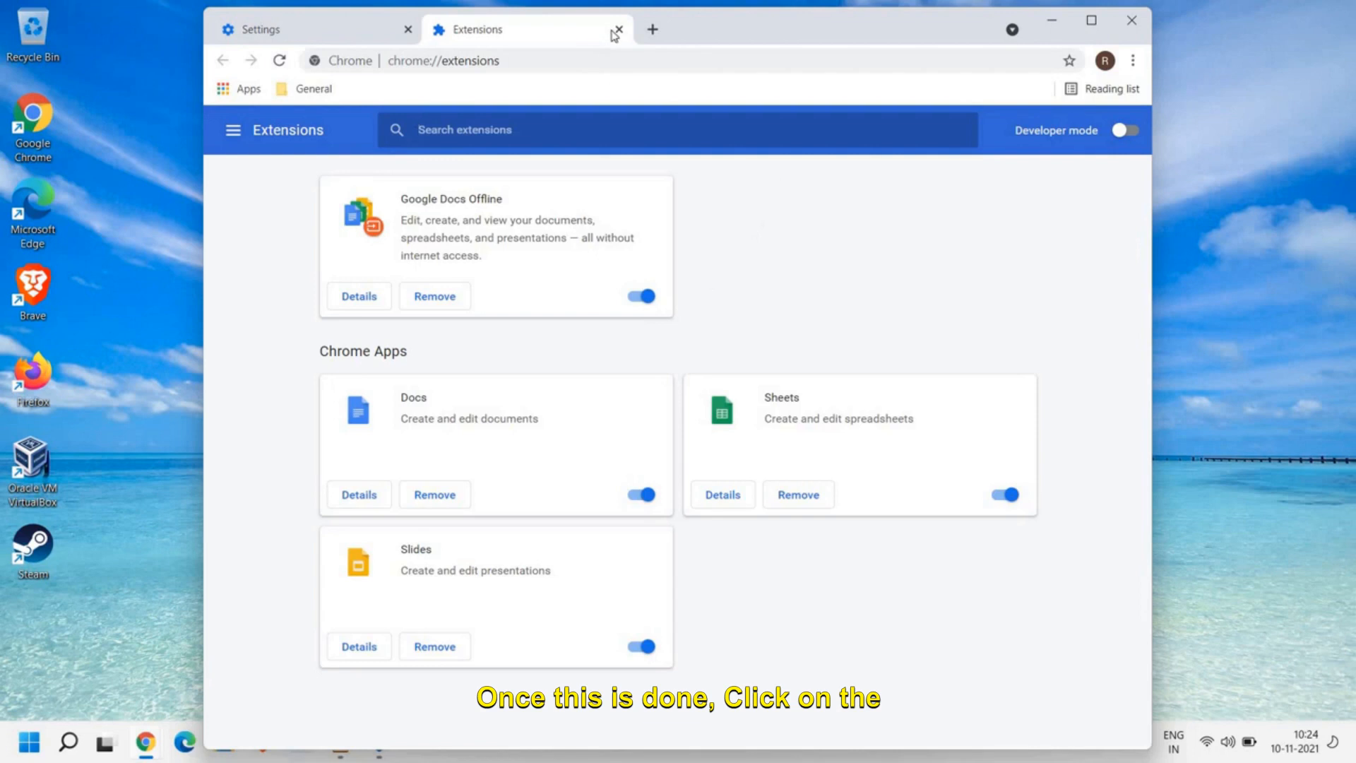
Step: Open Chrome's advanced Reset and clean up settings and choose to restore settings to their original defaults
{"action": "left_click", "coordinate": [1133, 60]}
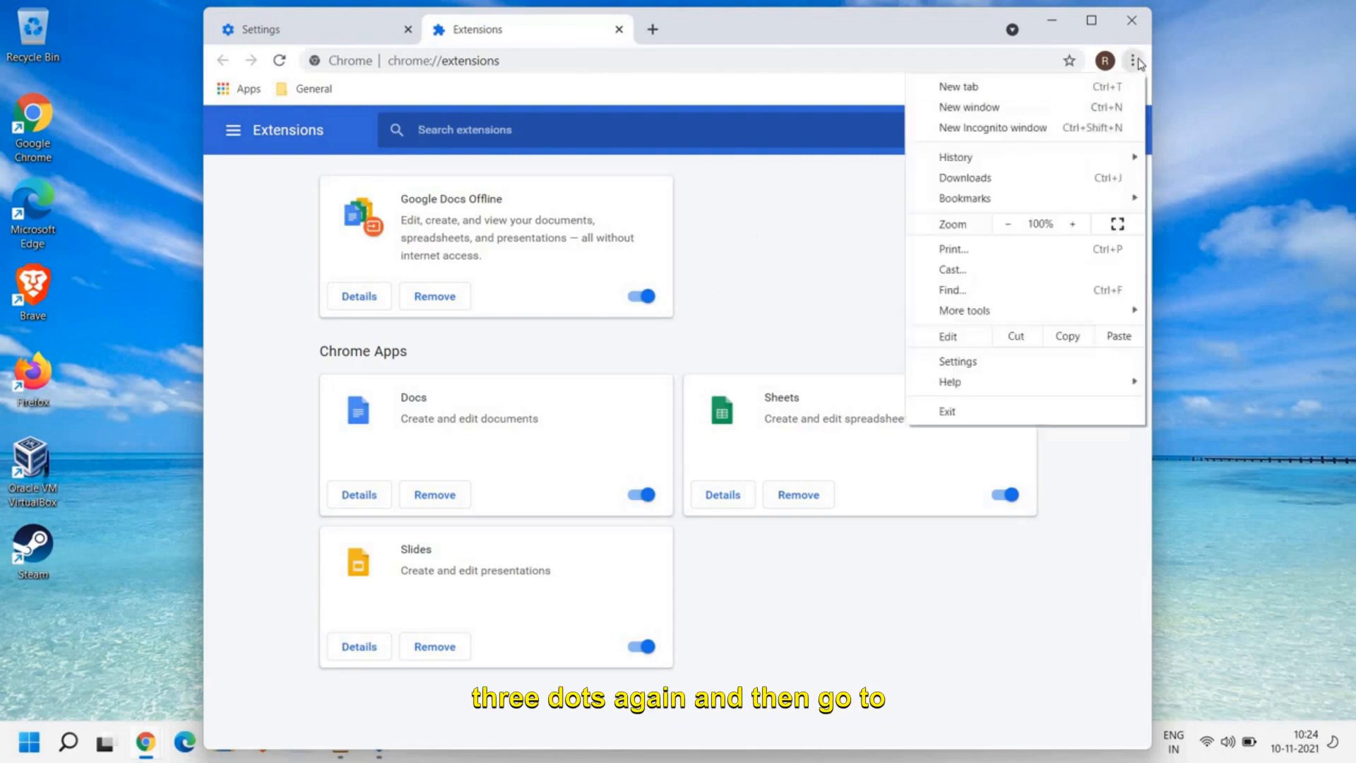
{"action": "left_click", "coordinate": [992, 362]}
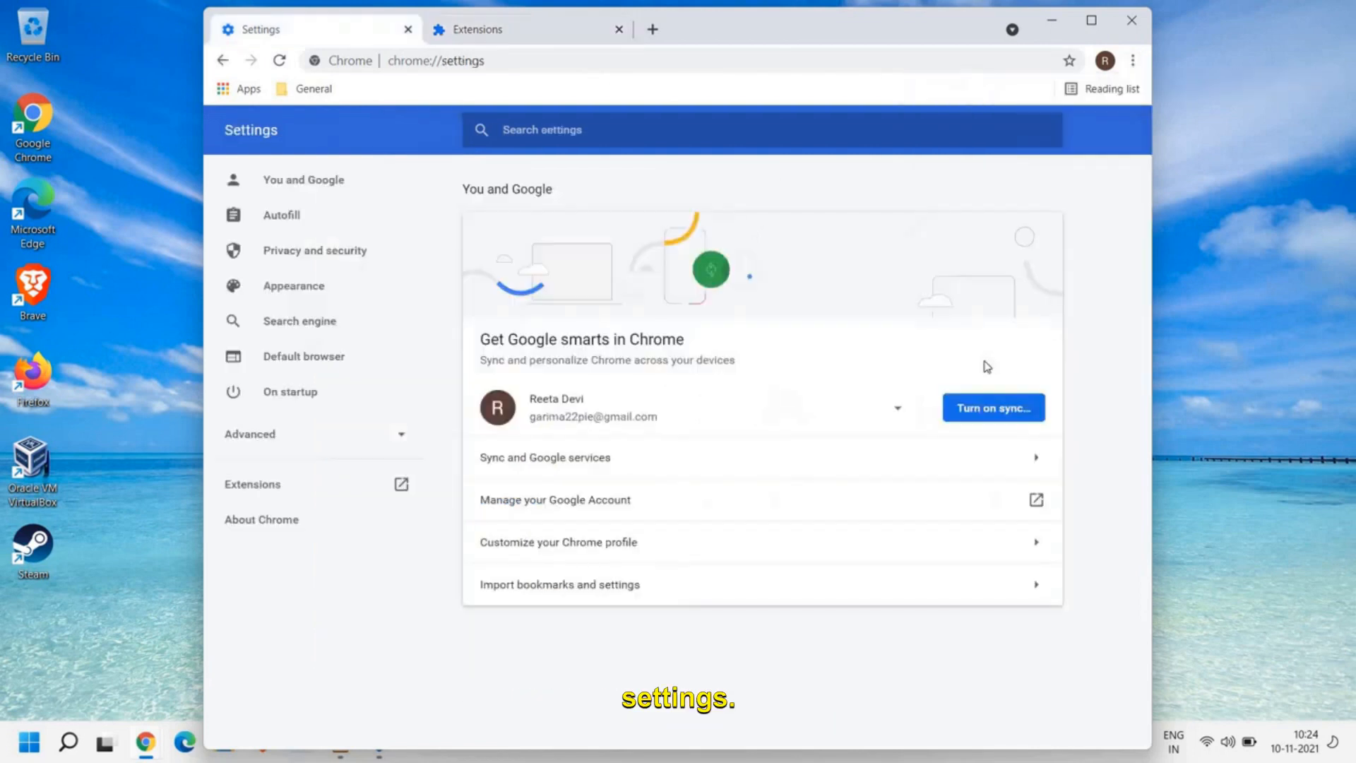
{"action": "left_click", "coordinate": [240, 441]}
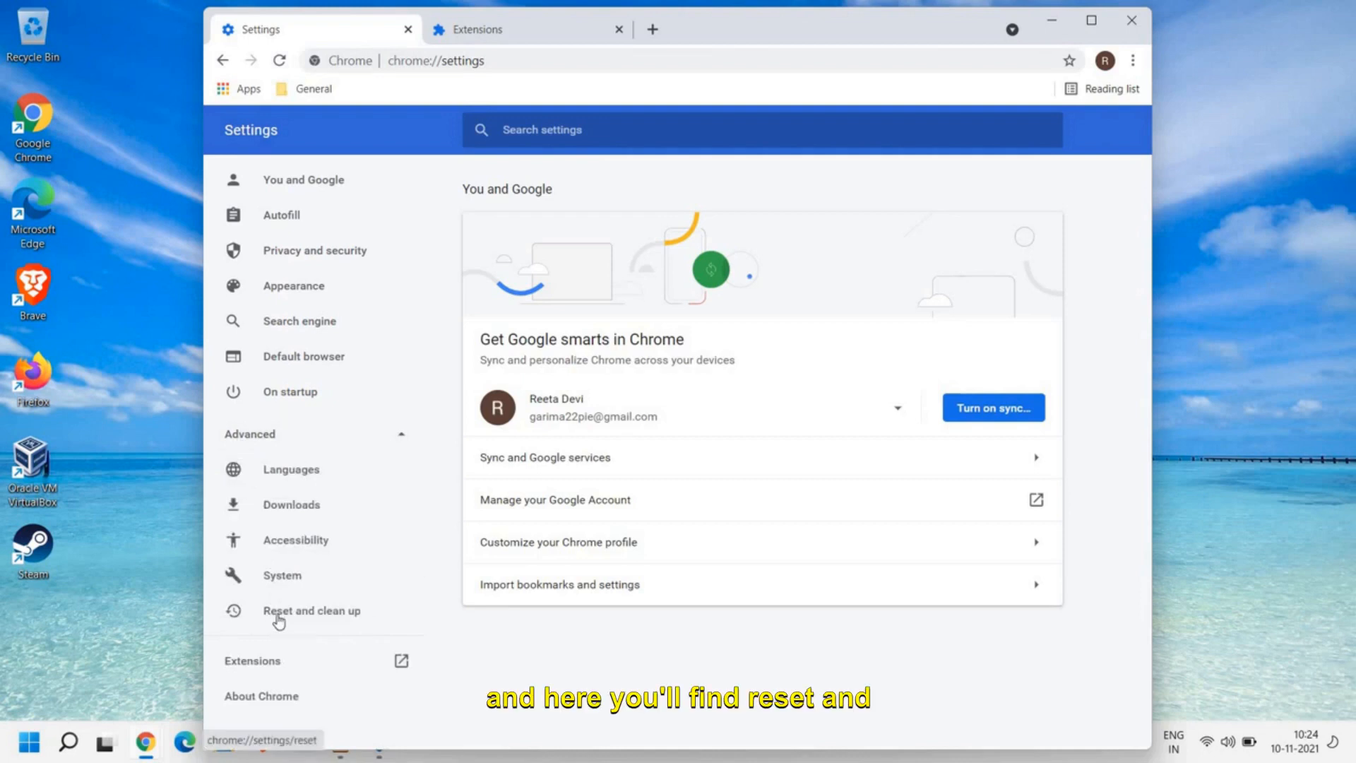
{"action": "left_click", "coordinate": [279, 618]}
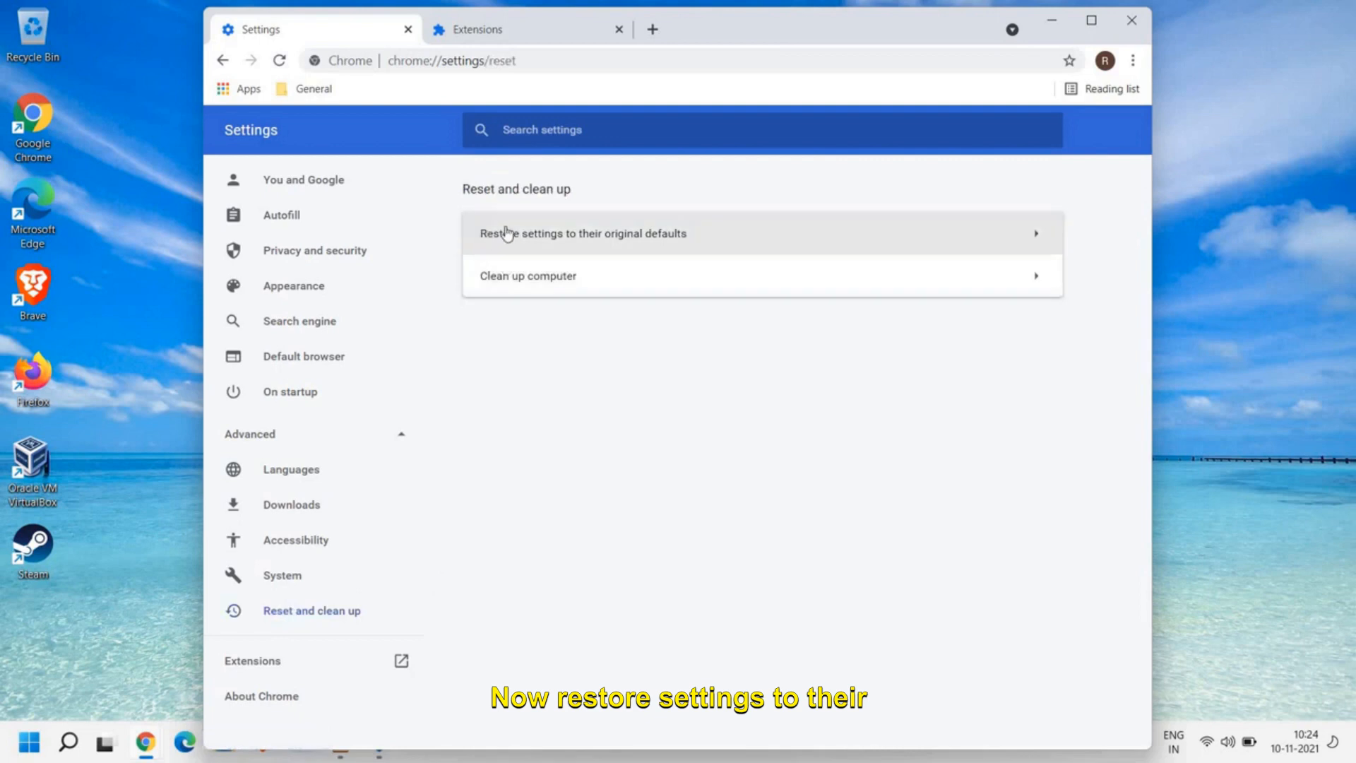
{"action": "left_click", "coordinate": [608, 243]}
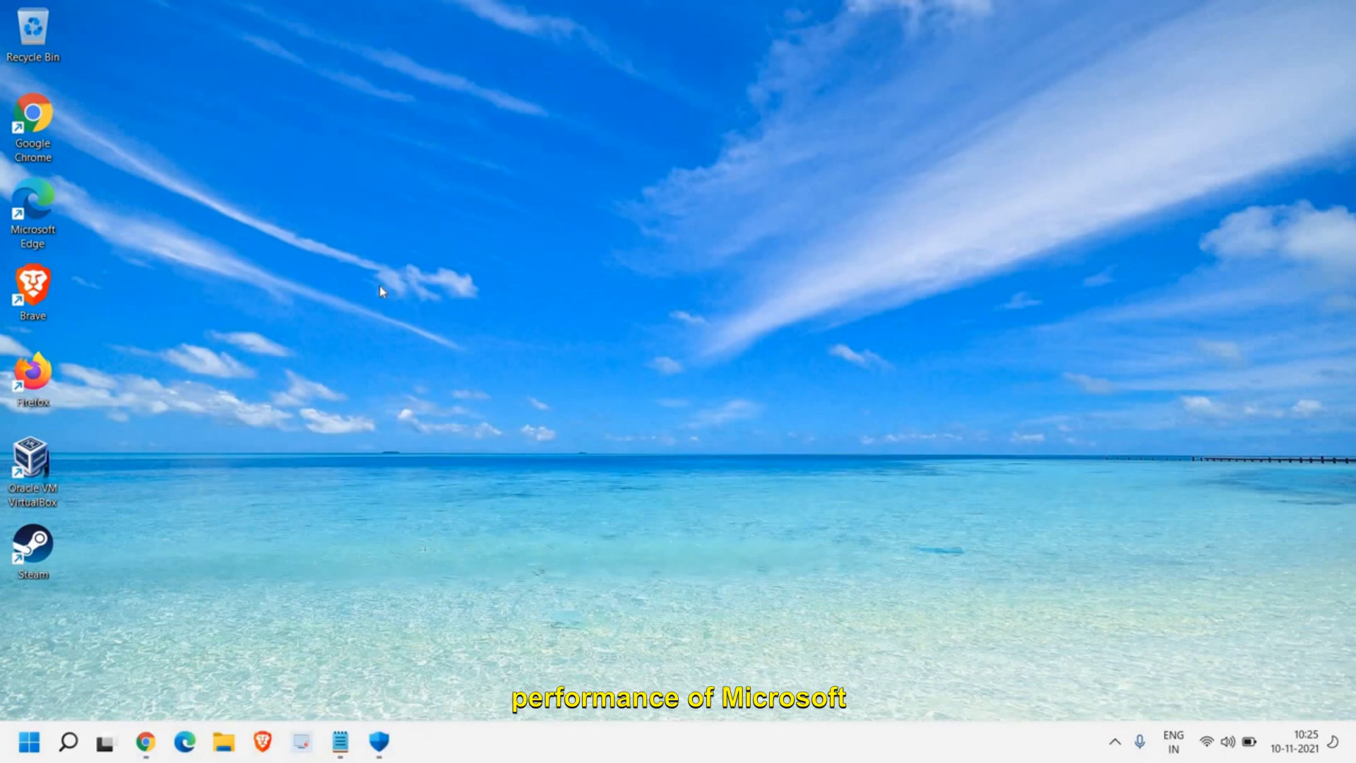
Step: Switch to Microsoft Edge, maximise its window and open the Extensions page to review the installed extensions
{"action": "double_click", "coordinate": [28, 200]}
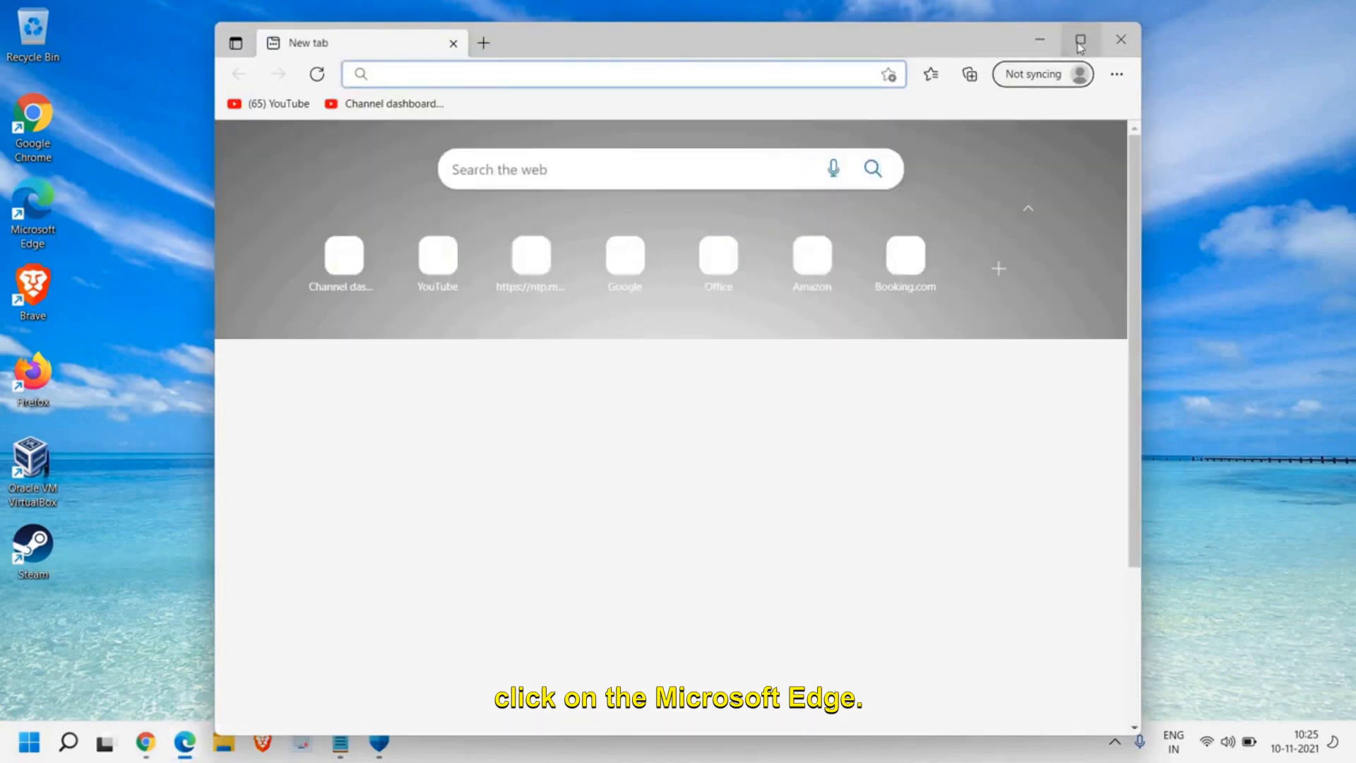
{"action": "left_click", "coordinate": [1081, 40]}
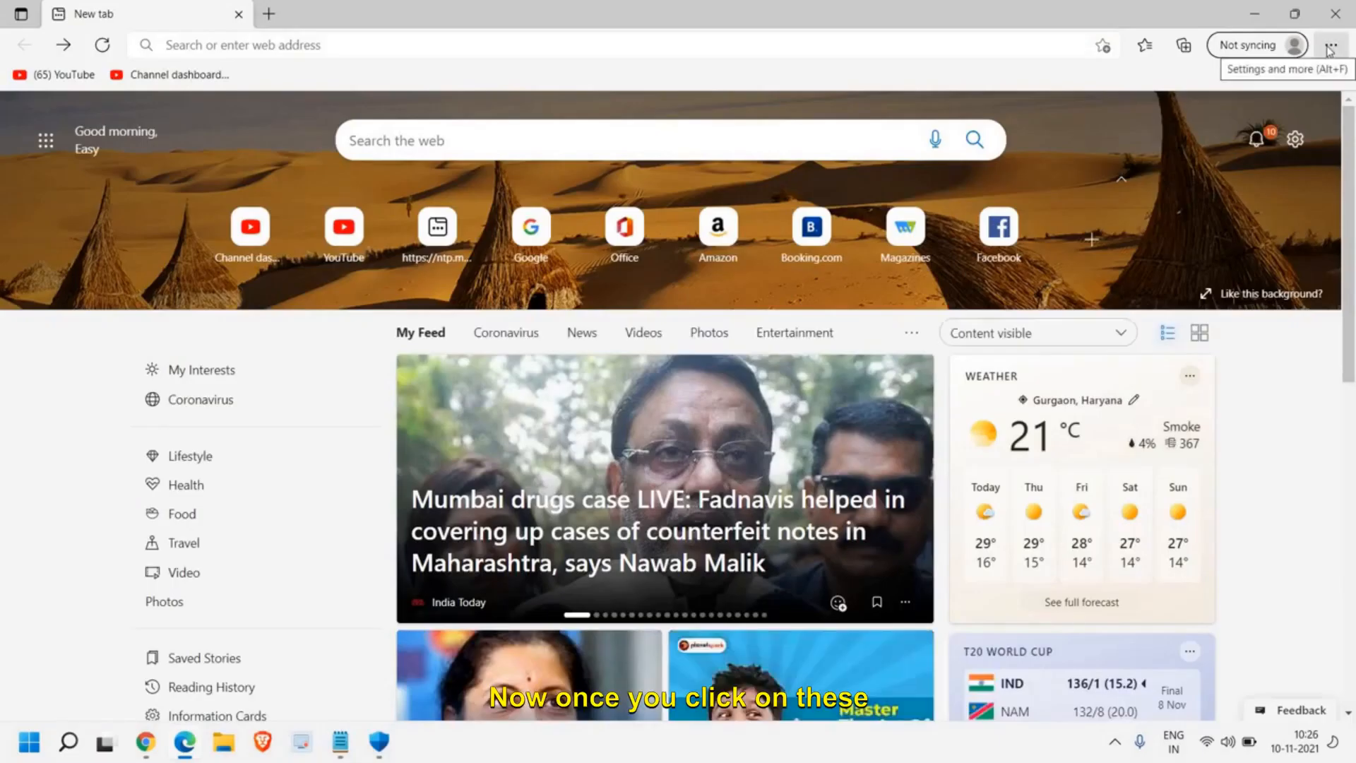
{"action": "left_click", "coordinate": [1331, 47]}
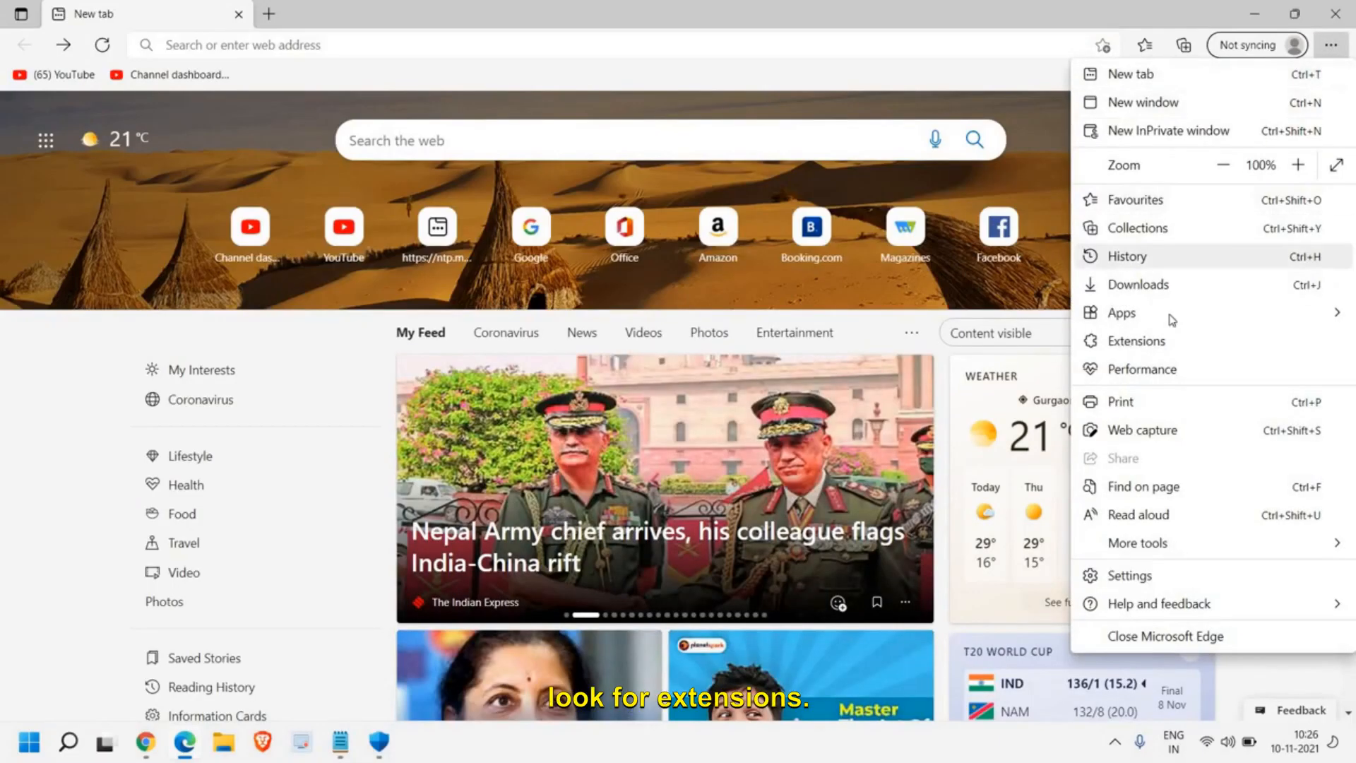
{"action": "left_click", "coordinate": [1139, 342]}
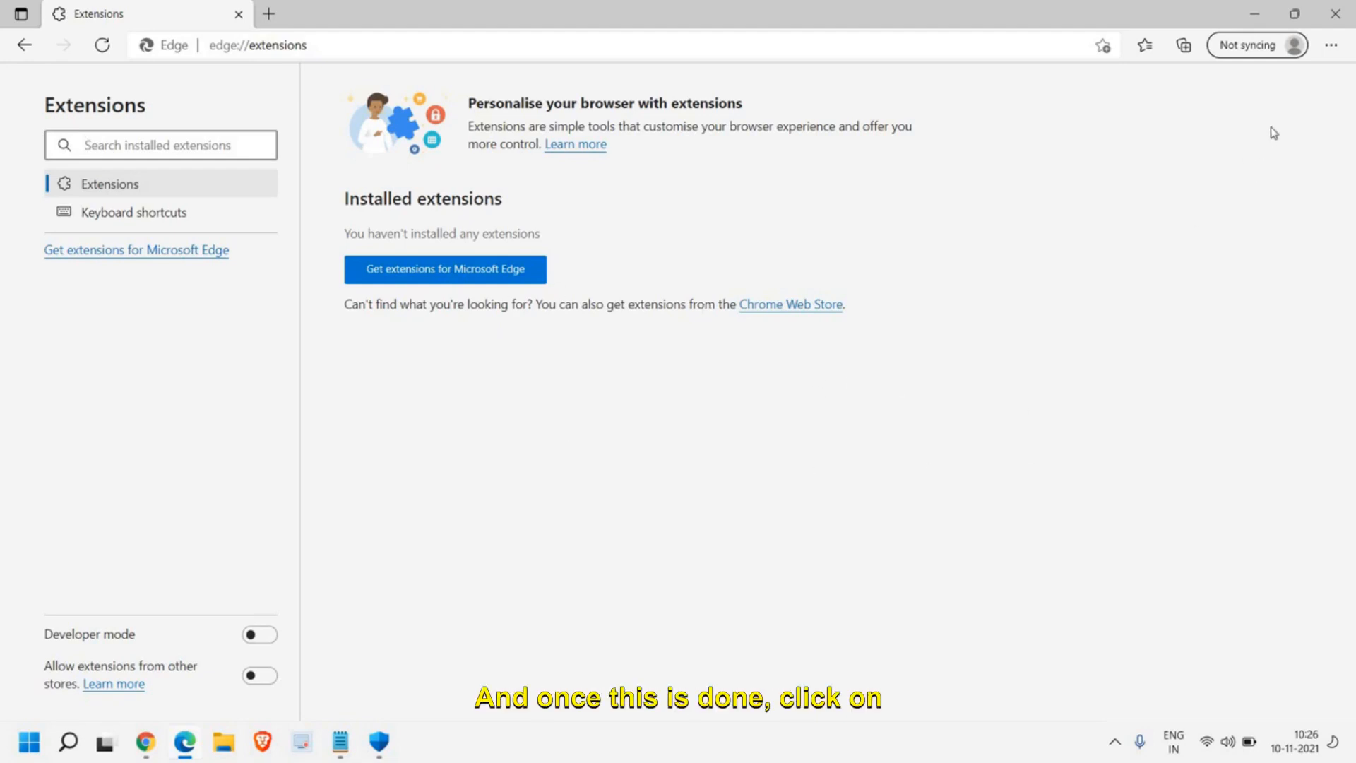
Step: Reset Microsoft Edge's settings to their default values and close the browser
{"action": "left_click", "coordinate": [1331, 47]}
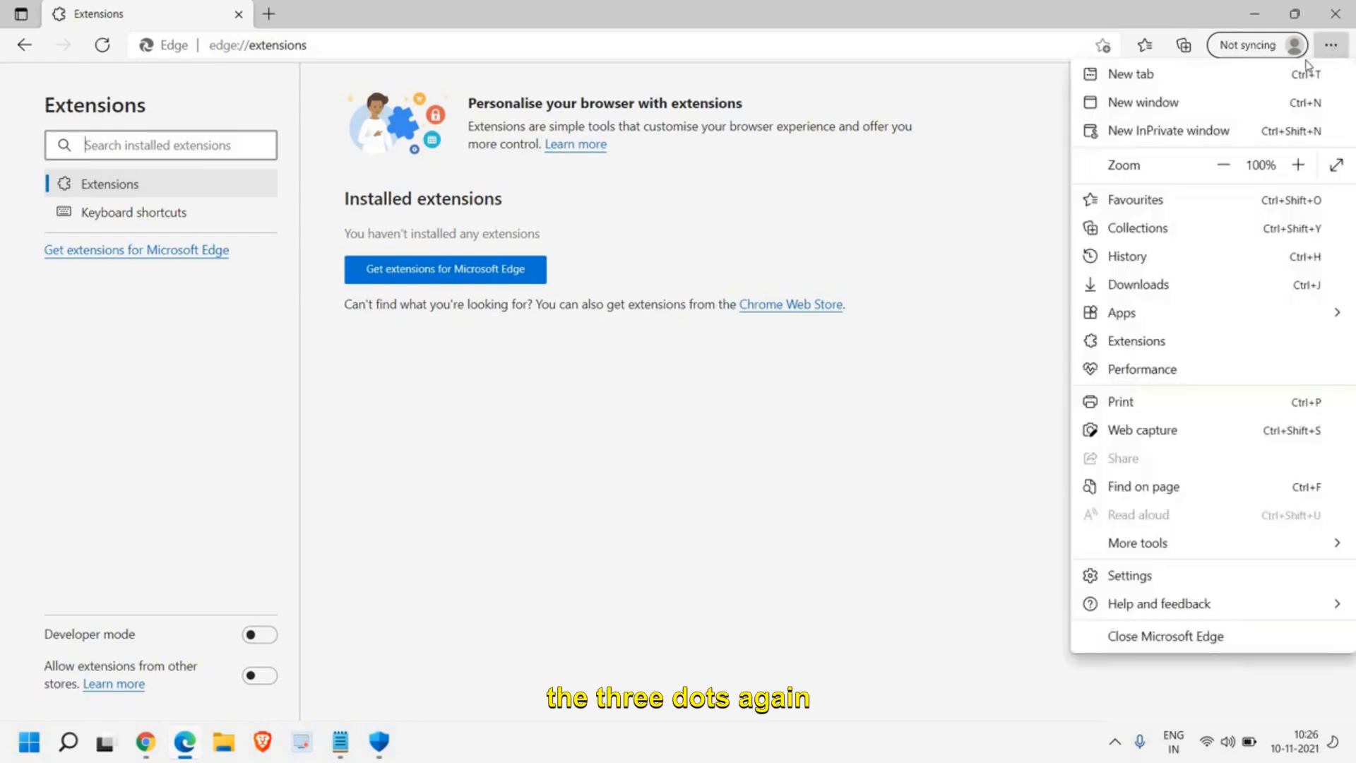
{"action": "left_click", "coordinate": [1131, 586]}
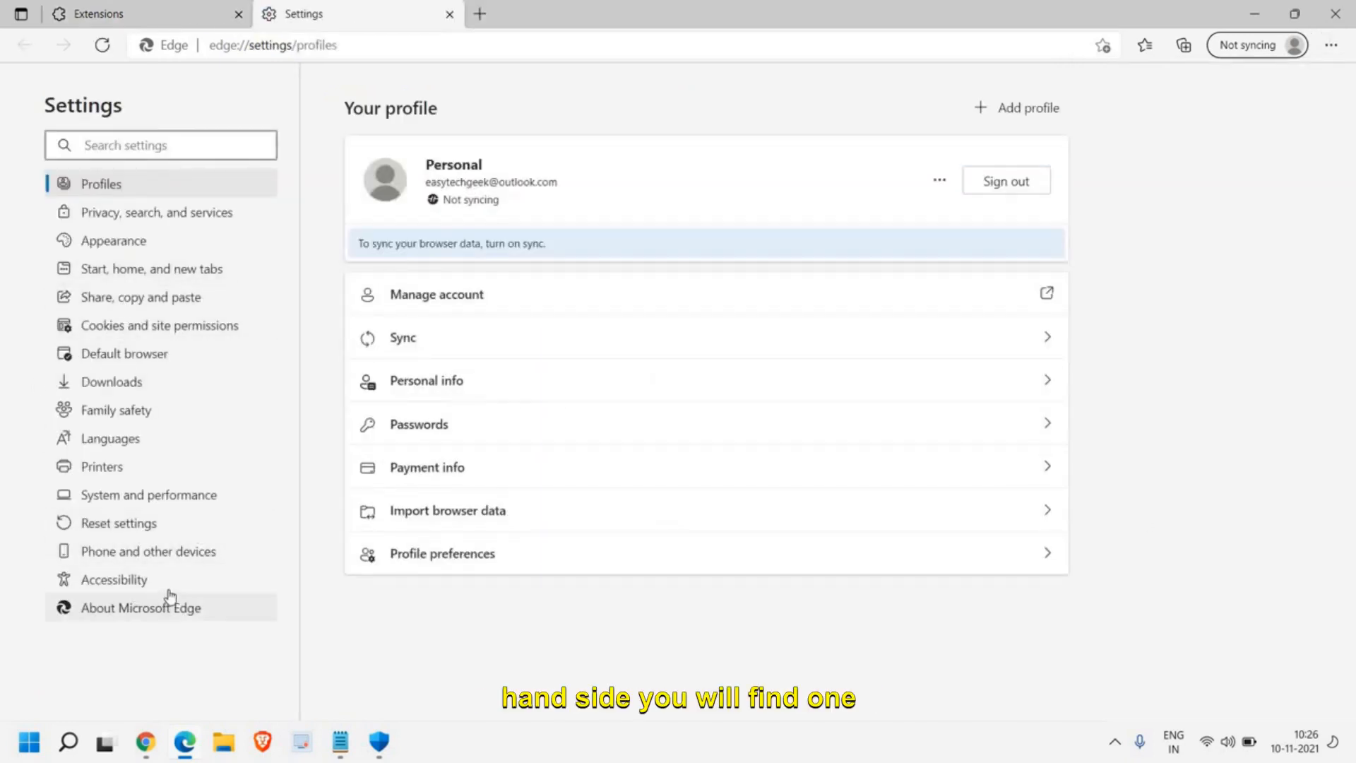
{"action": "left_click", "coordinate": [100, 530]}
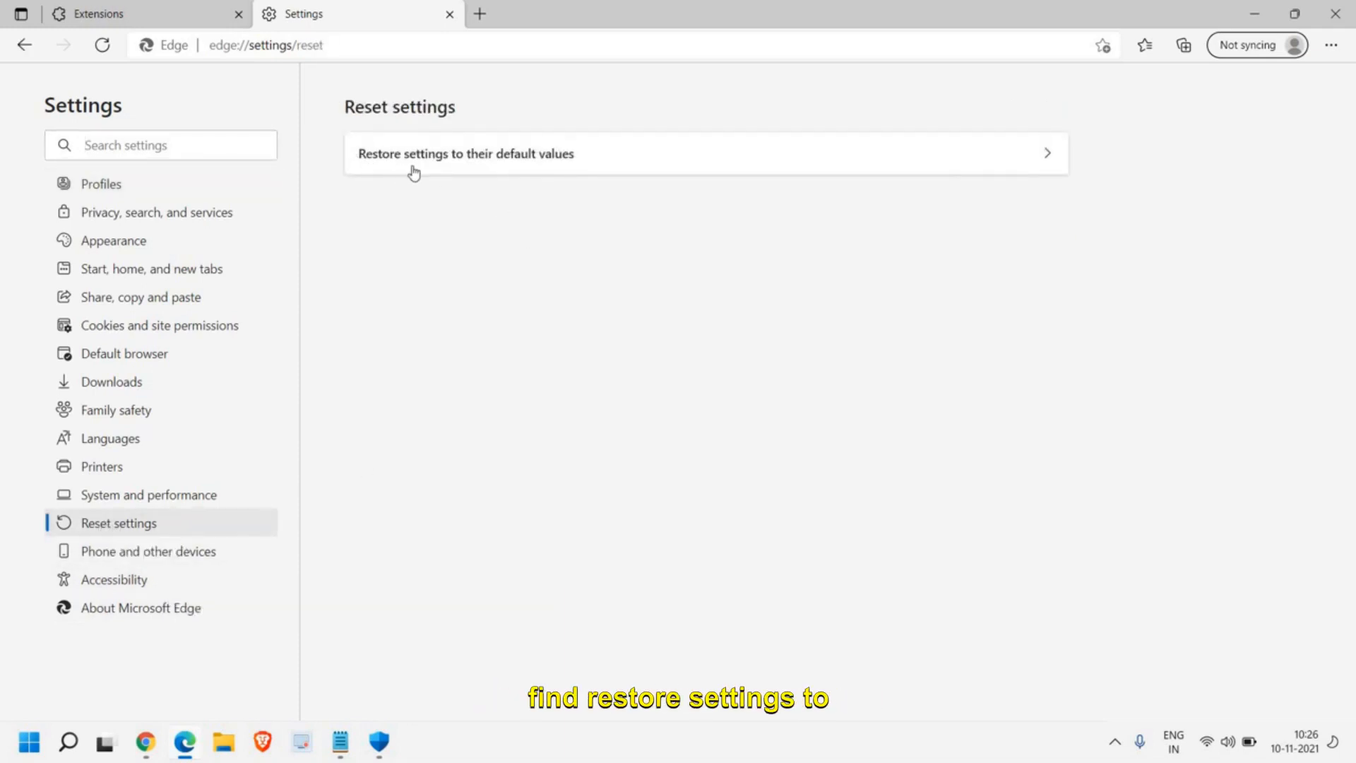
{"action": "left_click", "coordinate": [486, 158]}
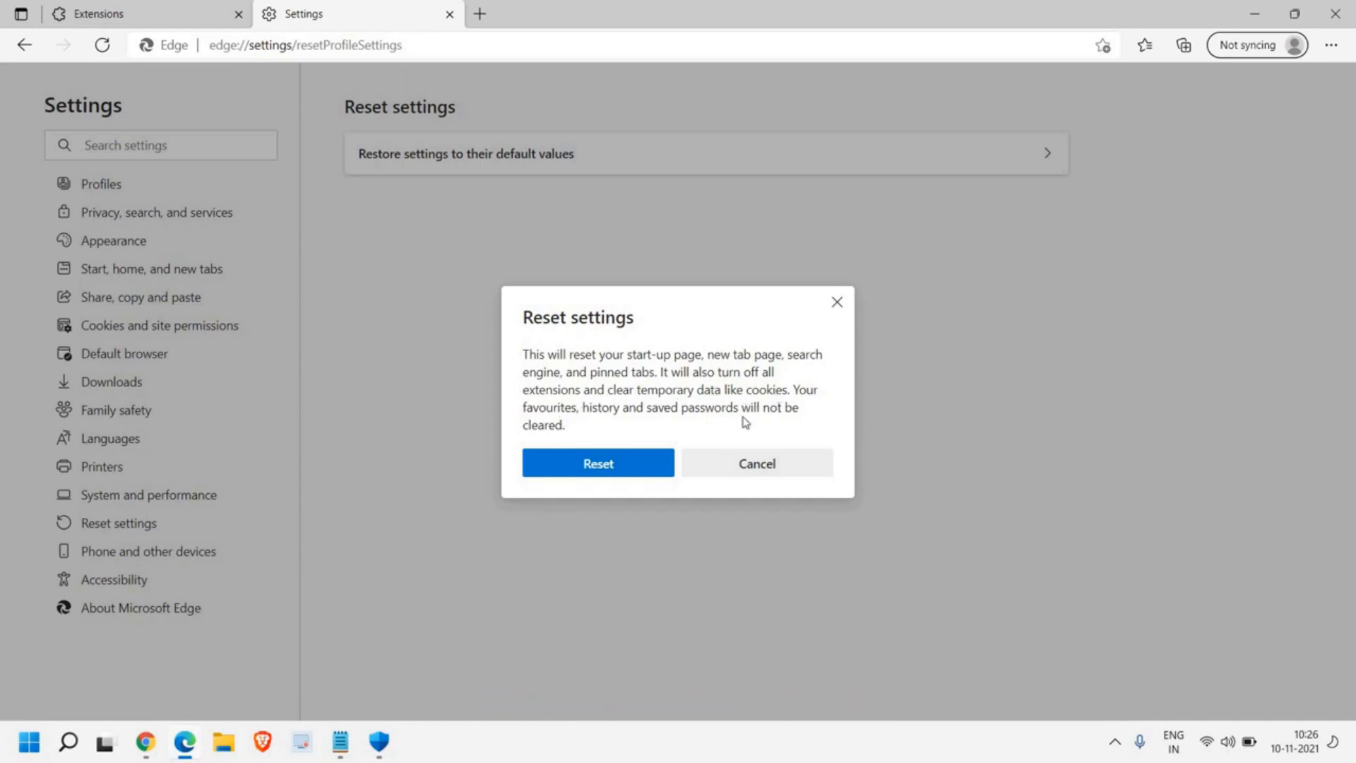
{"action": "left_click", "coordinate": [605, 466]}
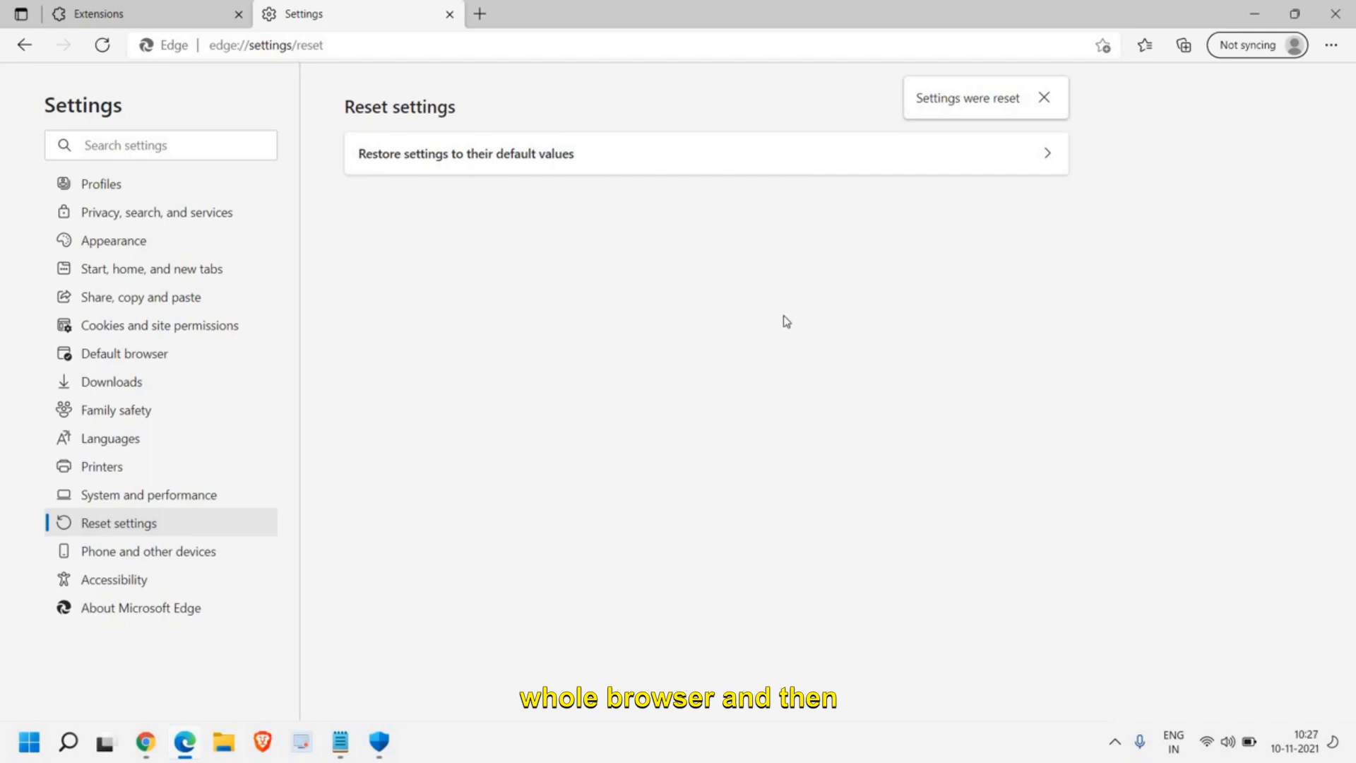
{"action": "left_click", "coordinate": [1335, 14]}
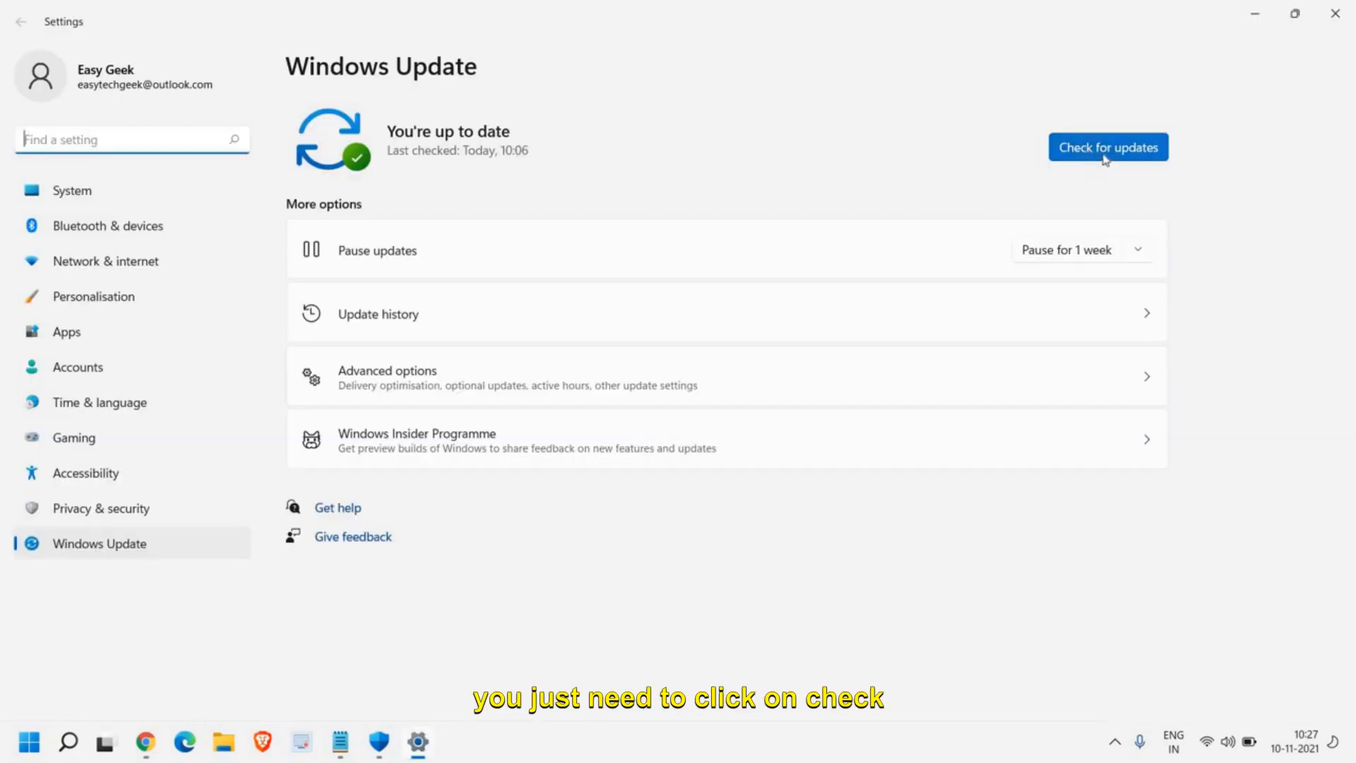
Step: Check for updates in Windows Update
{"action": "left_click", "coordinate": [1105, 158]}
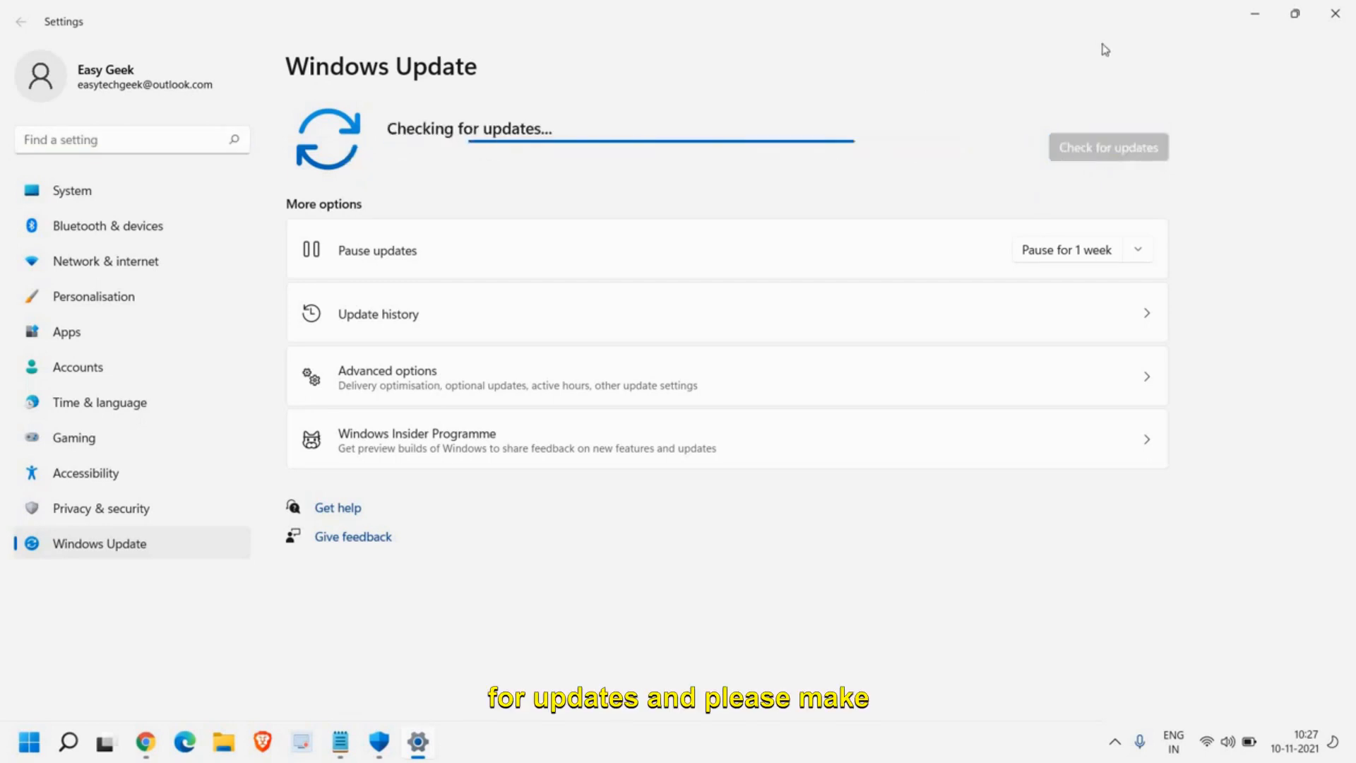